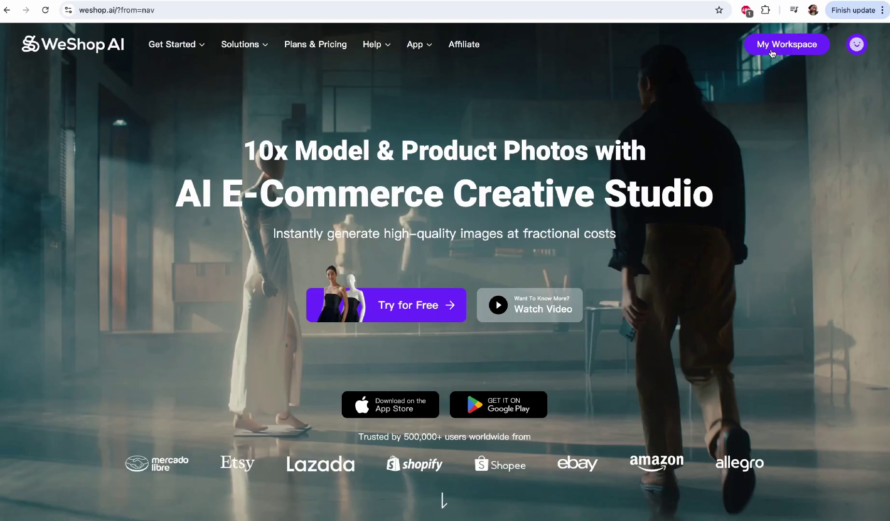
Step: Open the workspace and create a new Change Pose task
{"action": "left_click", "coordinate": [804, 51]}
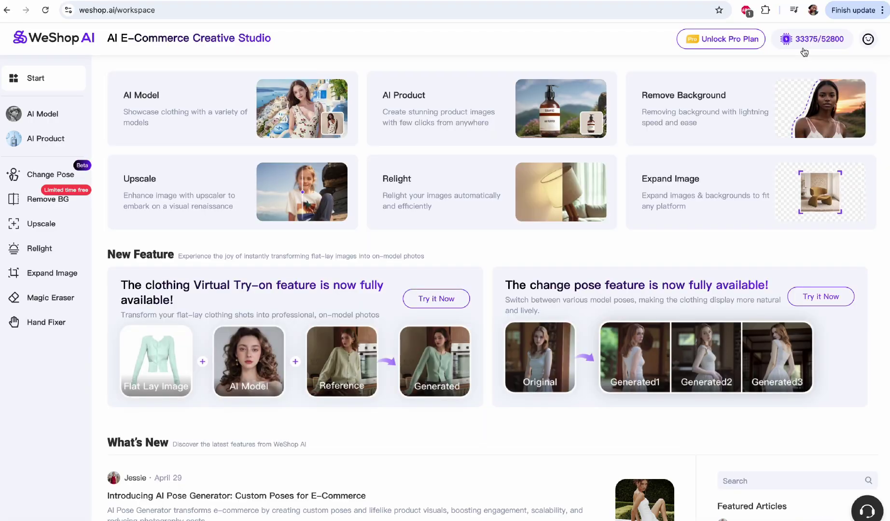
{"action": "left_click", "coordinate": [56, 179]}
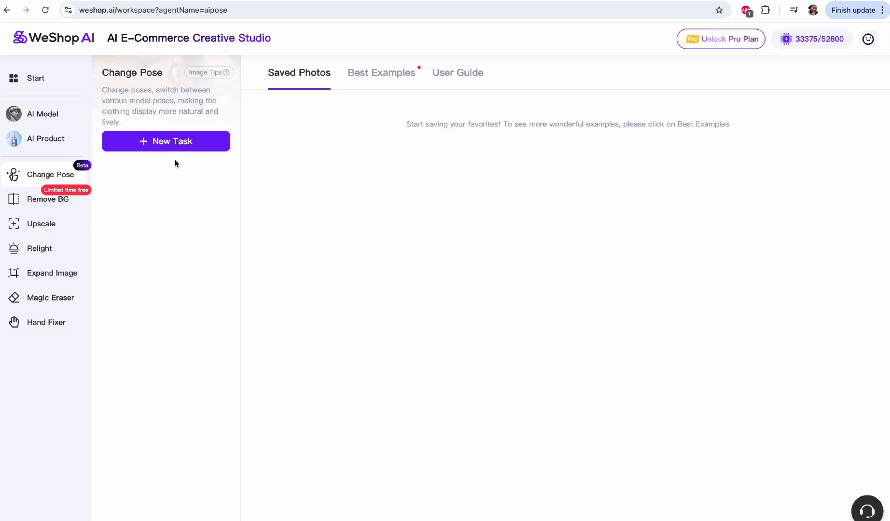
{"action": "left_click", "coordinate": [186, 145]}
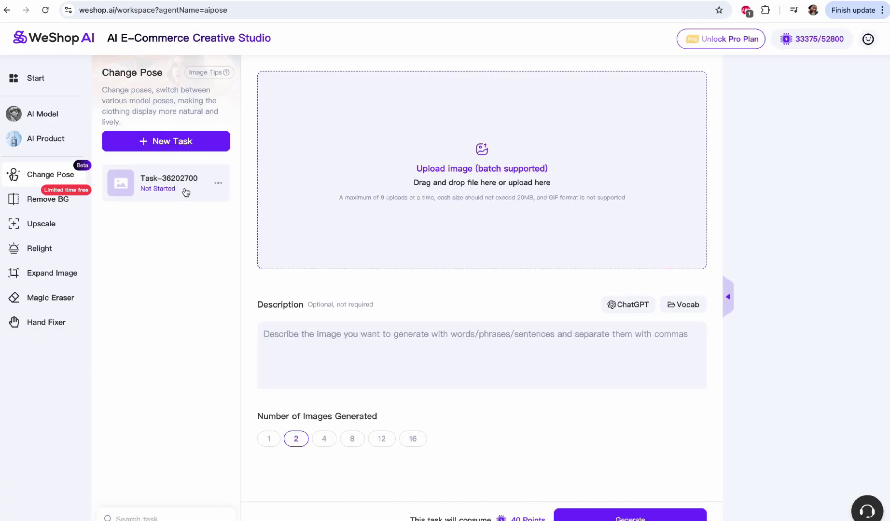
Step: Find the source photo by searching for "task" and upload Task-33027369-1-1.png to the pose task
{"action": "left_click", "coordinate": [483, 150]}
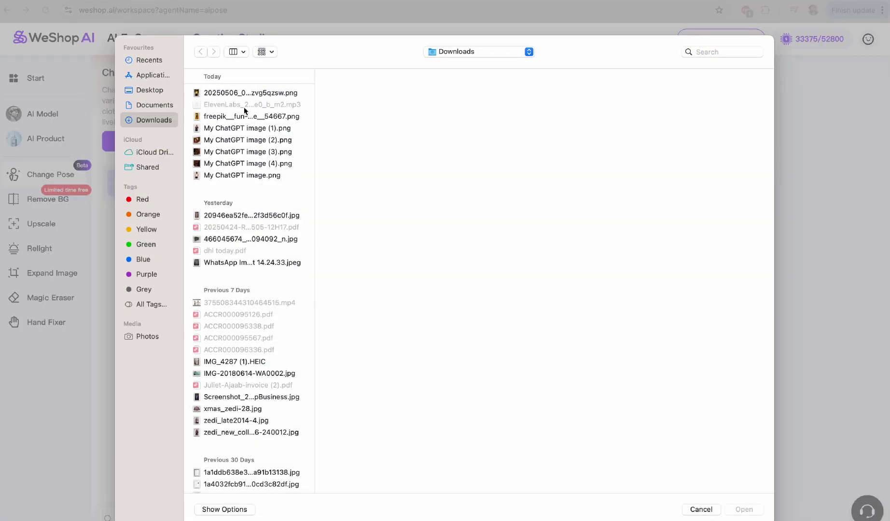
{"action": "scroll", "coordinate": [264, 311], "scroll_direction": "down", "scroll_amount": 5}
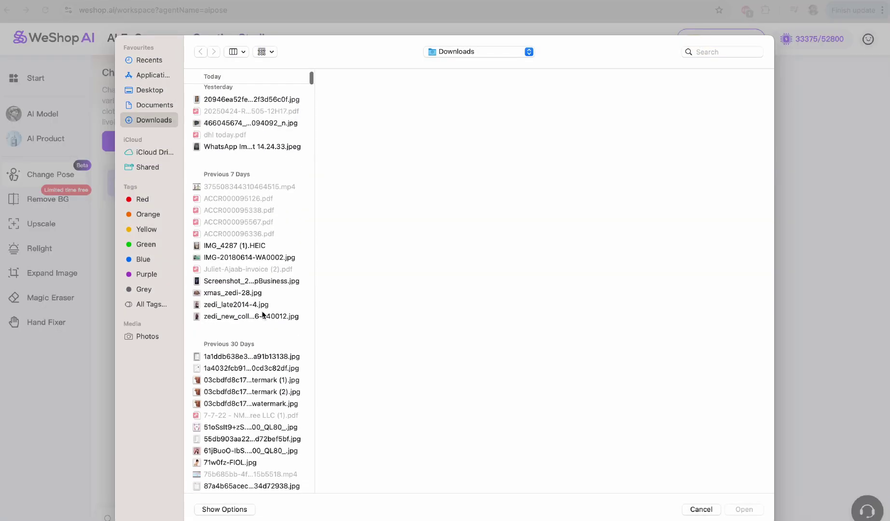
{"action": "left_click", "coordinate": [708, 54]}
{"action": "type", "text": "task"}
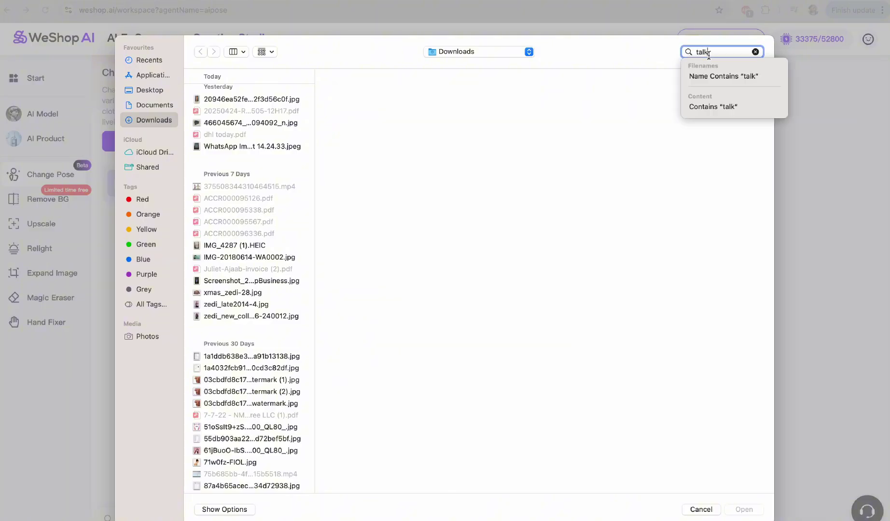
{"action": "key", "text": "Return"}
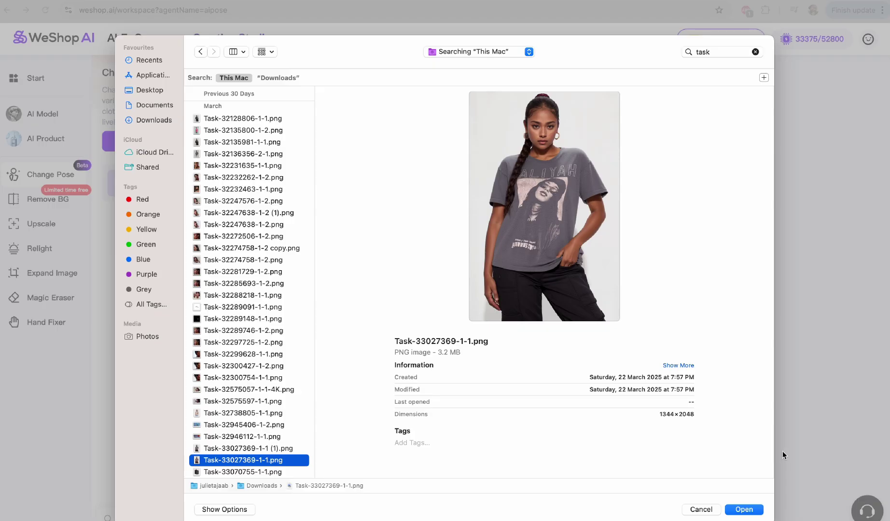
{"action": "left_click", "coordinate": [744, 510]}
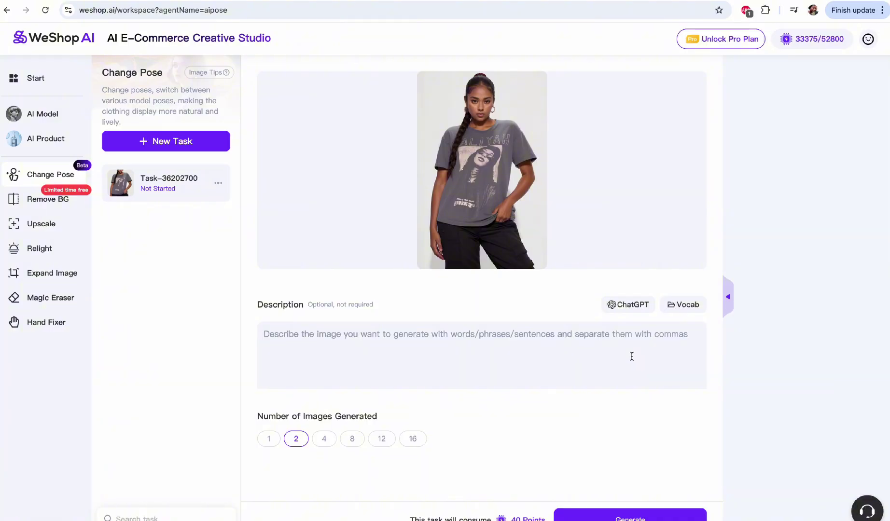
Step: Describe the wanted pose as "back view" and generate two images
{"action": "type", "text": "back view"}
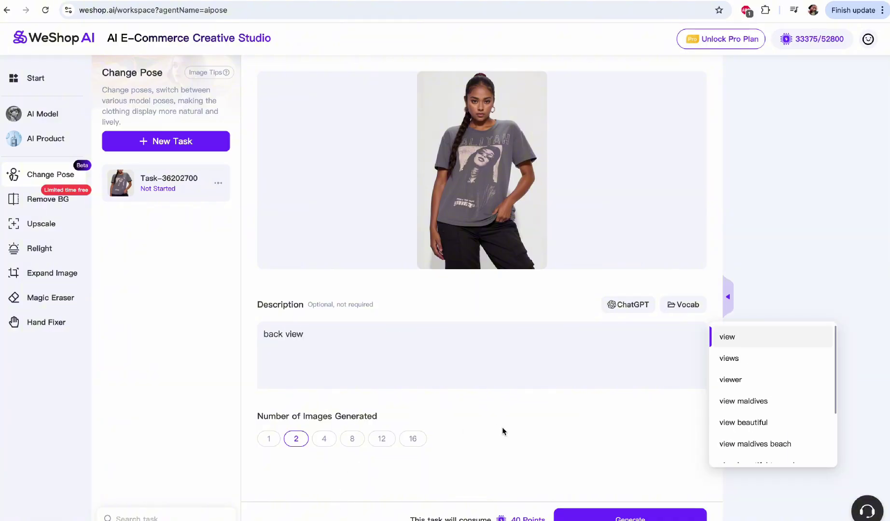
{"action": "left_click", "coordinate": [596, 457]}
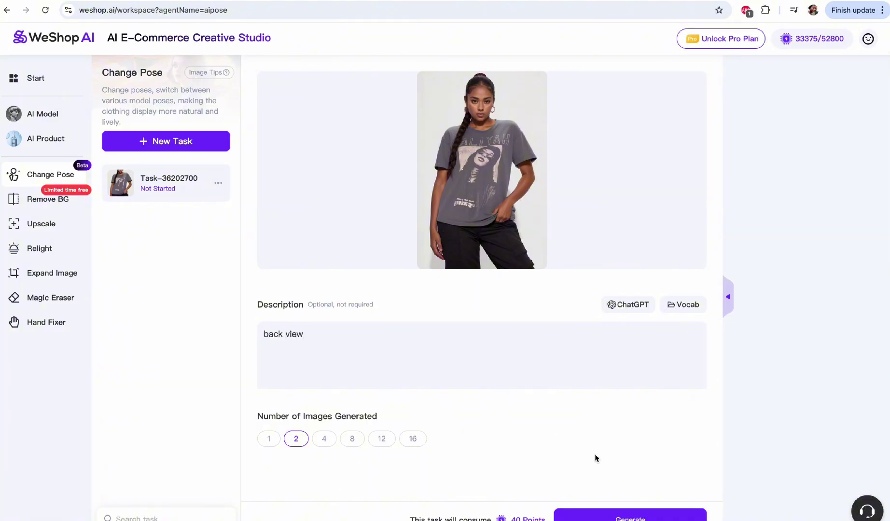
{"action": "left_click", "coordinate": [633, 516]}
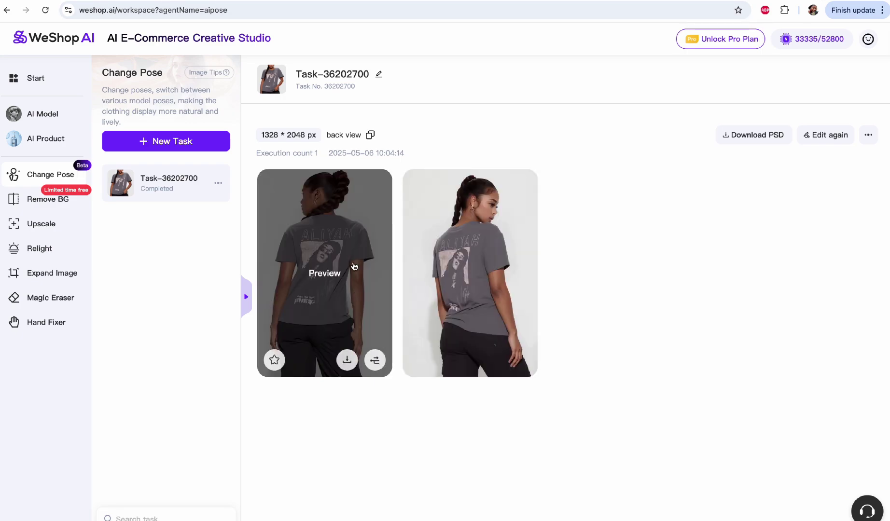
Step: Preview the first generated back view and examine the shirt, hair and hands closely against the original
{"action": "left_click", "coordinate": [354, 267]}
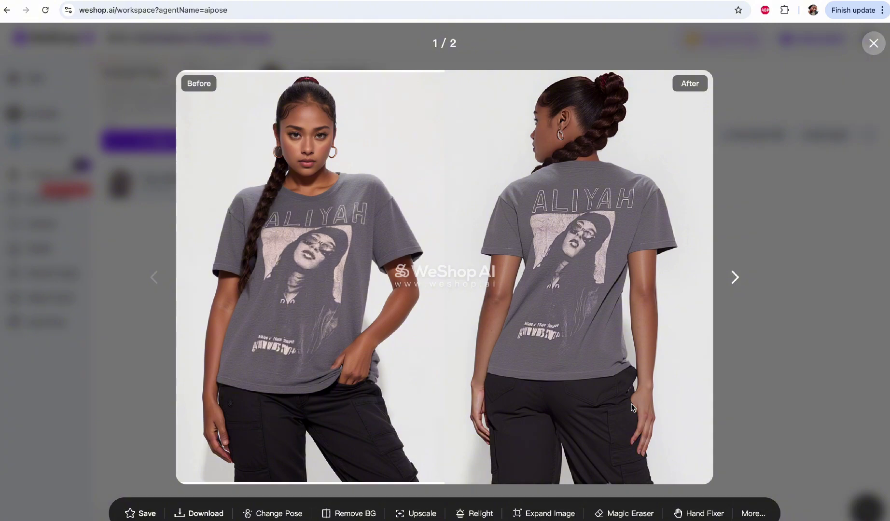
{"action": "scroll", "coordinate": [633, 407], "scroll_direction": "up", "scroll_amount": 5}
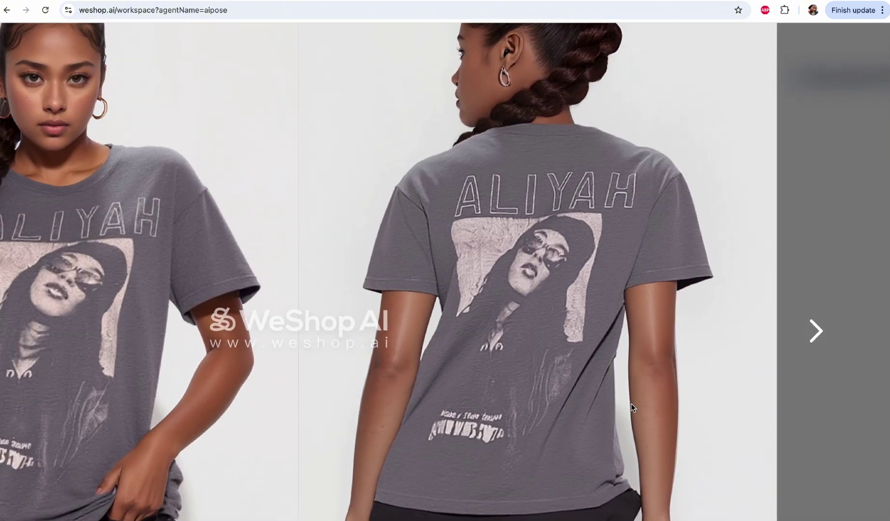
{"action": "scroll", "coordinate": [631, 404], "scroll_direction": "down", "scroll_amount": 3}
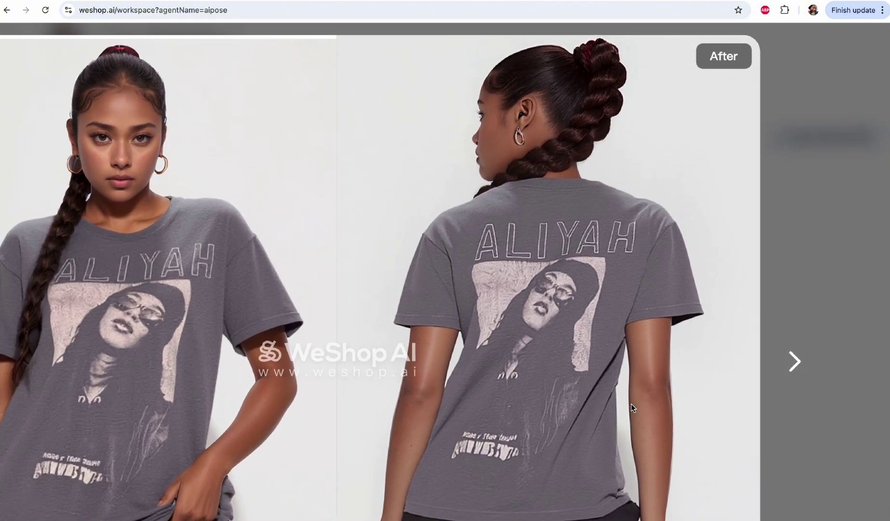
{"action": "scroll", "coordinate": [633, 408], "scroll_direction": "down", "scroll_amount": 3}
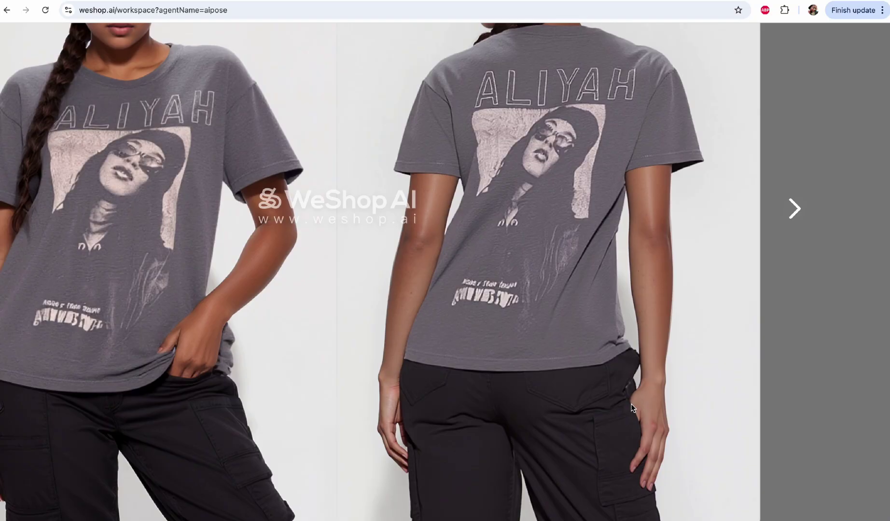
{"action": "scroll", "coordinate": [632, 408], "scroll_direction": "up", "scroll_amount": 3}
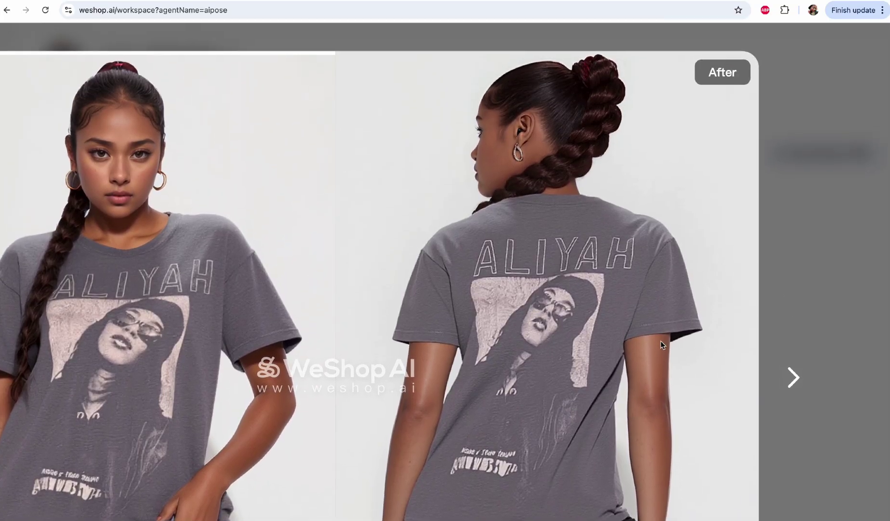
{"action": "left_click", "coordinate": [661, 341]}
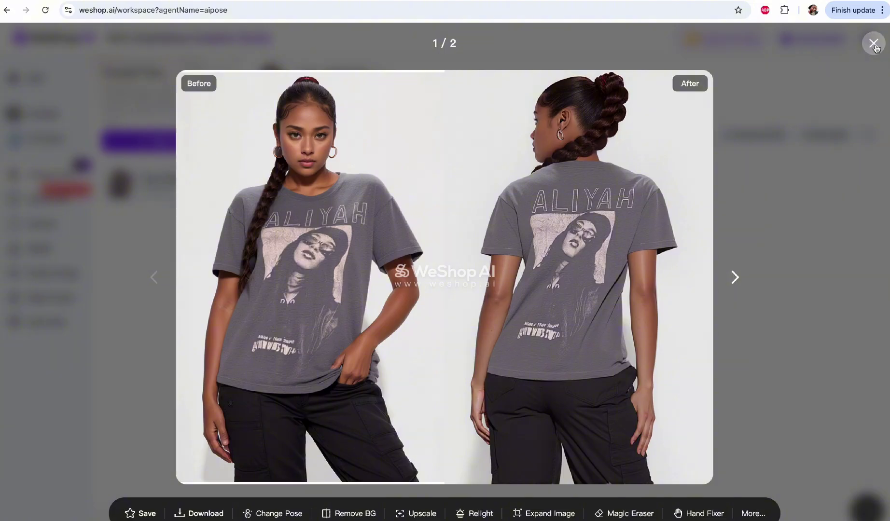
Step: Switch to the second generated image and examine its face, earrings and shirt print up close
{"action": "left_click", "coordinate": [733, 279]}
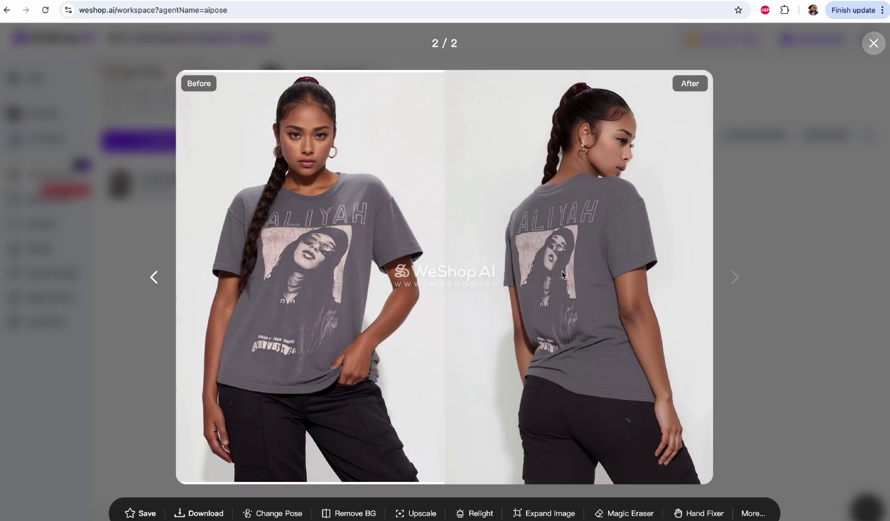
{"action": "scroll", "coordinate": [562, 270], "scroll_direction": "up", "scroll_amount": 5}
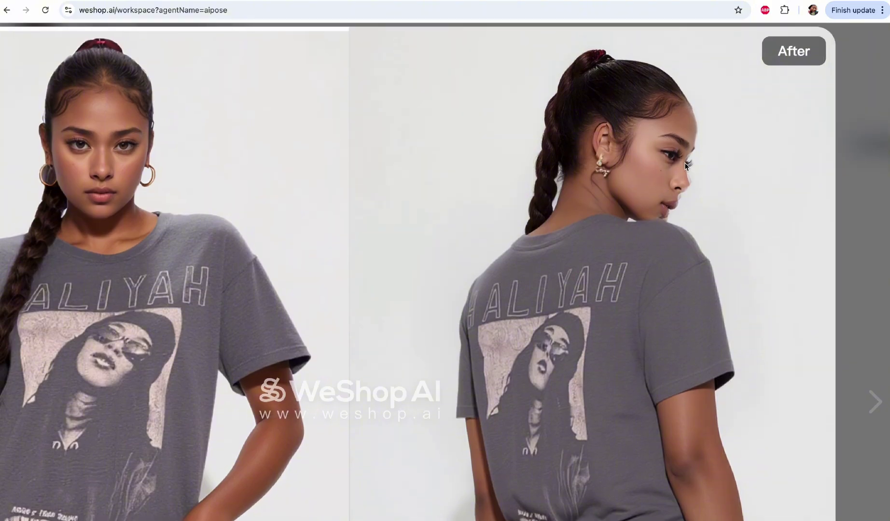
{"action": "scroll", "coordinate": [671, 157], "scroll_direction": "up", "scroll_amount": 3}
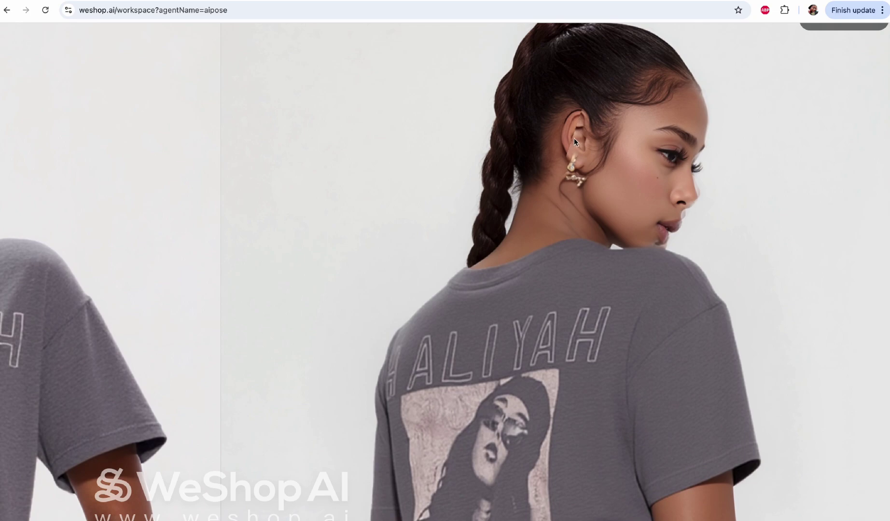
{"action": "scroll", "coordinate": [626, 191], "scroll_direction": "down", "scroll_amount": 5}
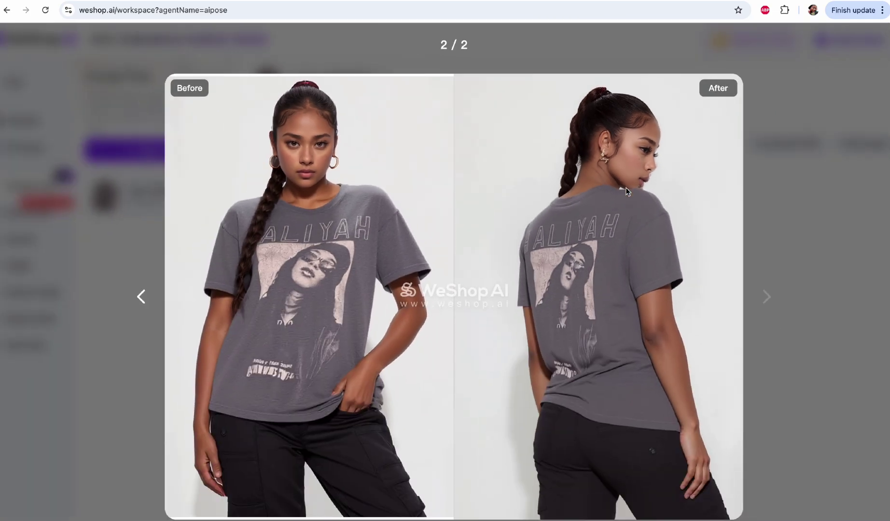
{"action": "scroll", "coordinate": [626, 188], "scroll_direction": "down", "scroll_amount": 2}
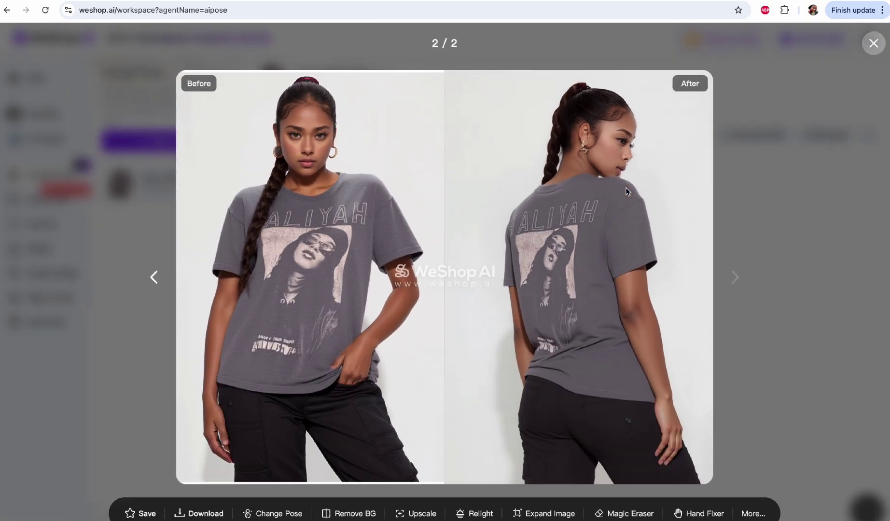
Step: Return to the first generated image, download it at full size and close the preview
{"action": "left_click", "coordinate": [154, 277]}
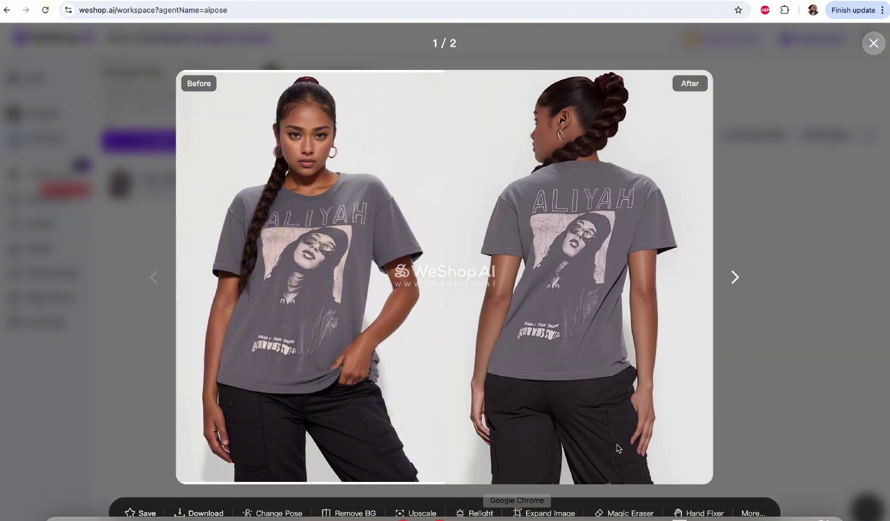
{"action": "left_click", "coordinate": [199, 515]}
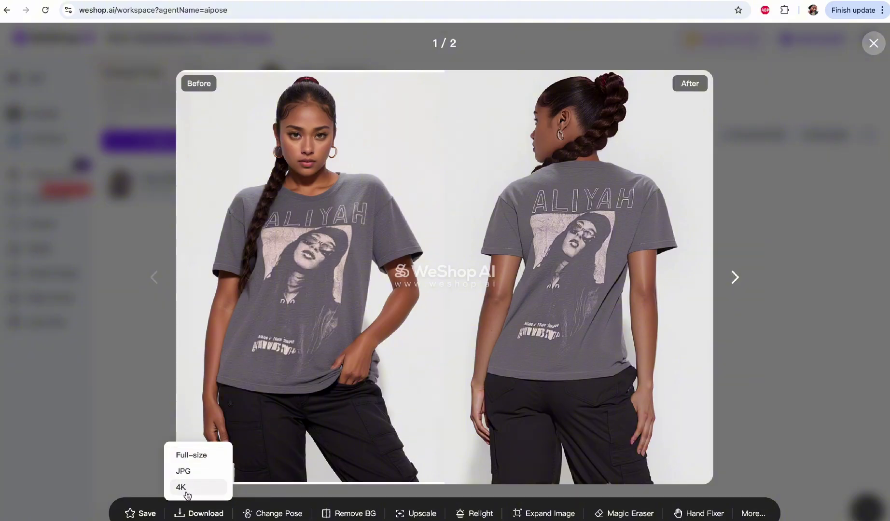
{"action": "left_click", "coordinate": [211, 460]}
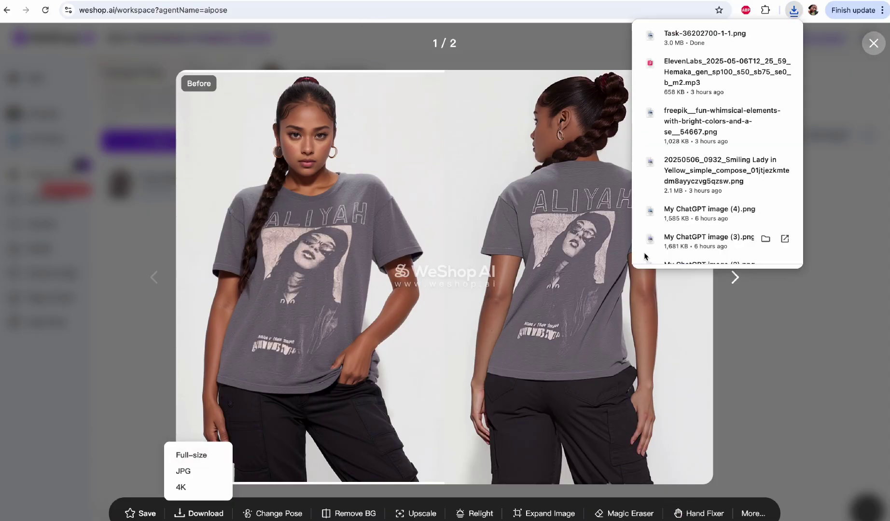
{"action": "key", "text": "Escape"}
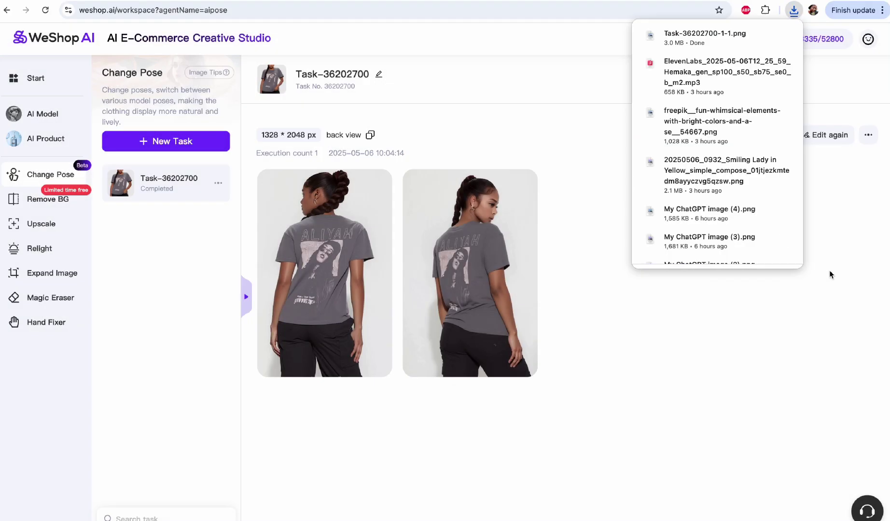
{"action": "left_click", "coordinate": [810, 8]}
{"action": "left_click", "coordinate": [806, 8]}
{"action": "left_click", "coordinate": [806, 8]}
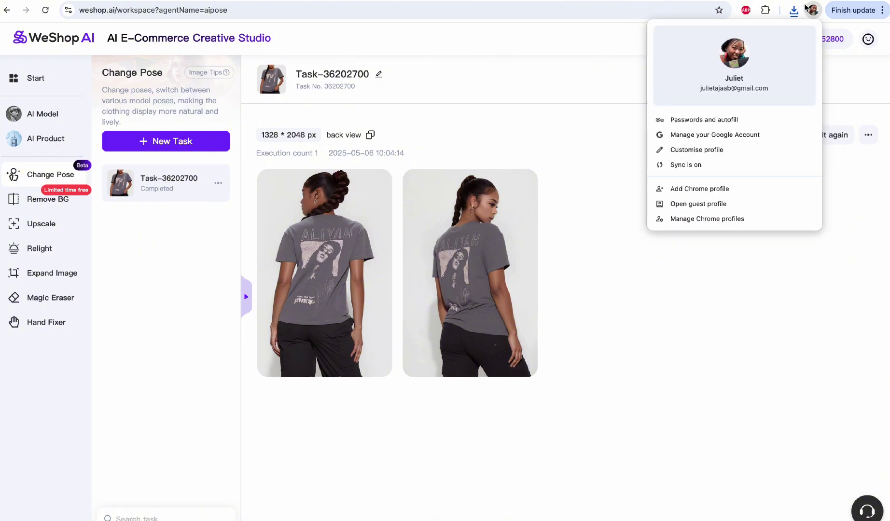
{"action": "left_click", "coordinate": [806, 8]}
{"action": "mouse_move", "coordinate": [357, 237]}
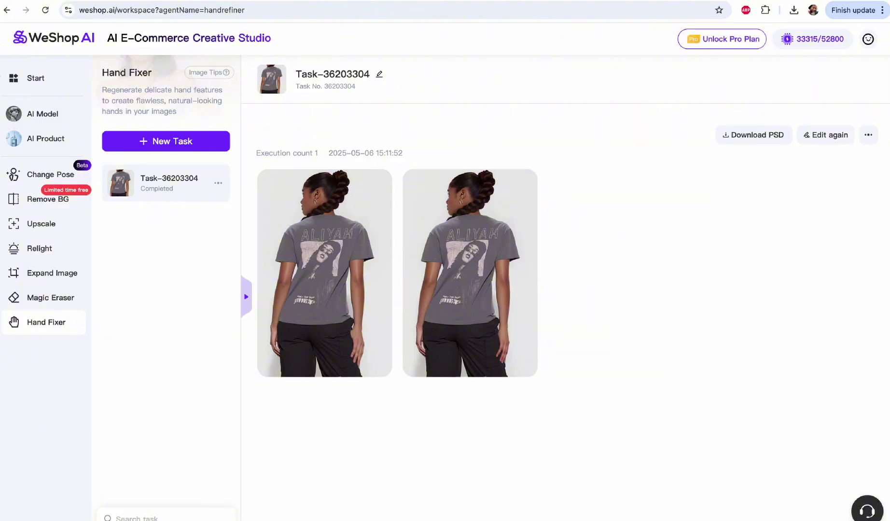
{"action": "left_click", "coordinate": [190, 150]}
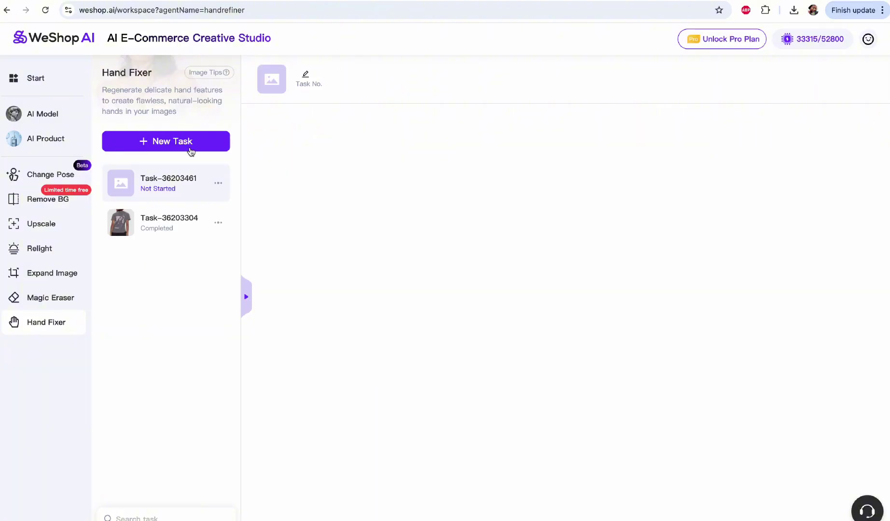
{"action": "left_click", "coordinate": [458, 167]}
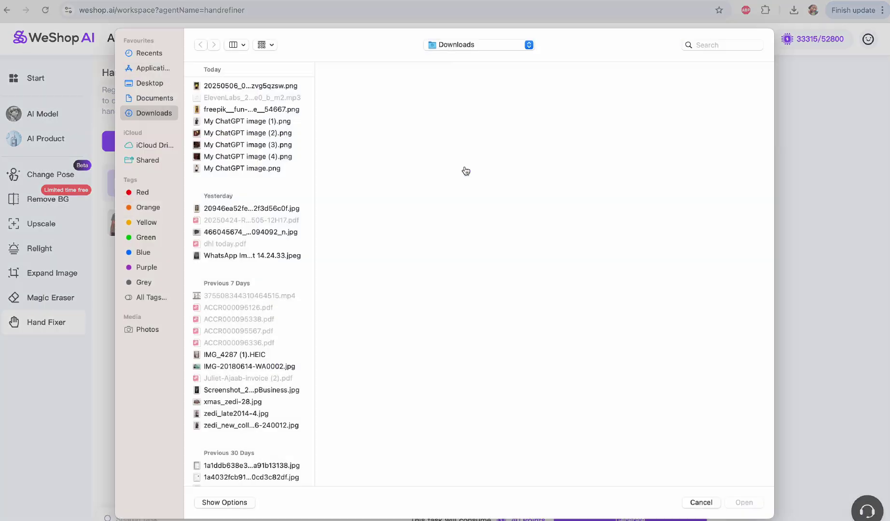
{"action": "key", "text": "Escape"}
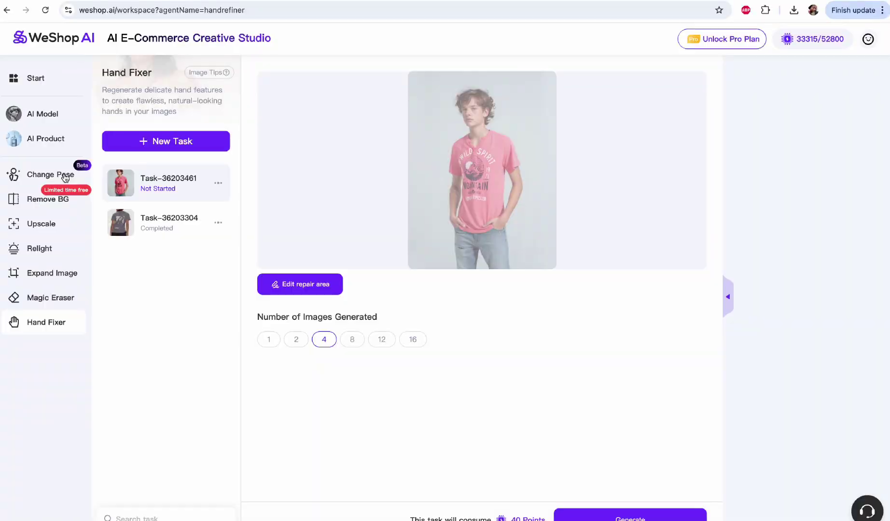
Step: Create a new Change Pose task and upload the pink T-shirt model photo Task-32135800-1-2.png, searching the files for "task"
{"action": "left_click", "coordinate": [50, 175]}
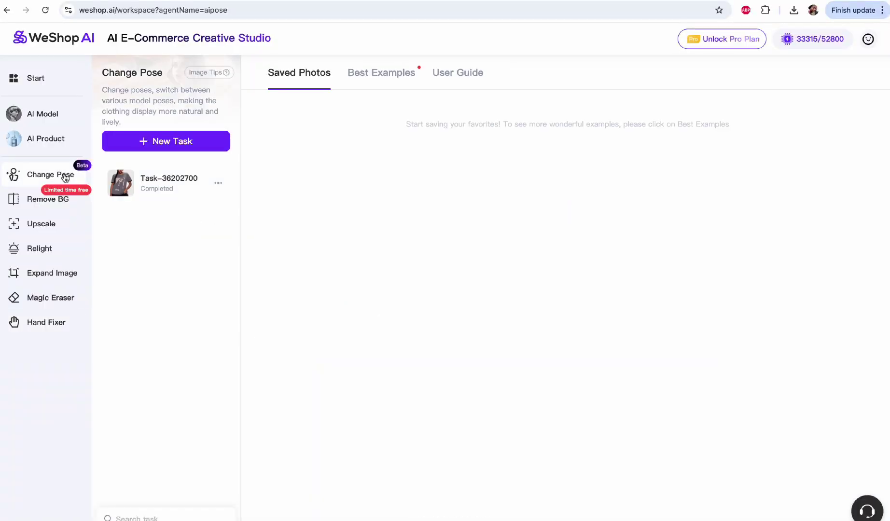
{"action": "left_click", "coordinate": [188, 149]}
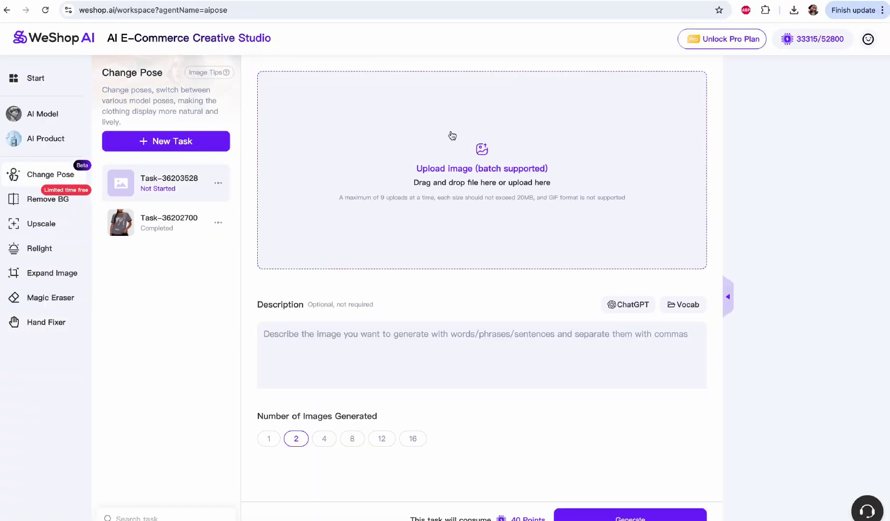
{"action": "left_click", "coordinate": [485, 170]}
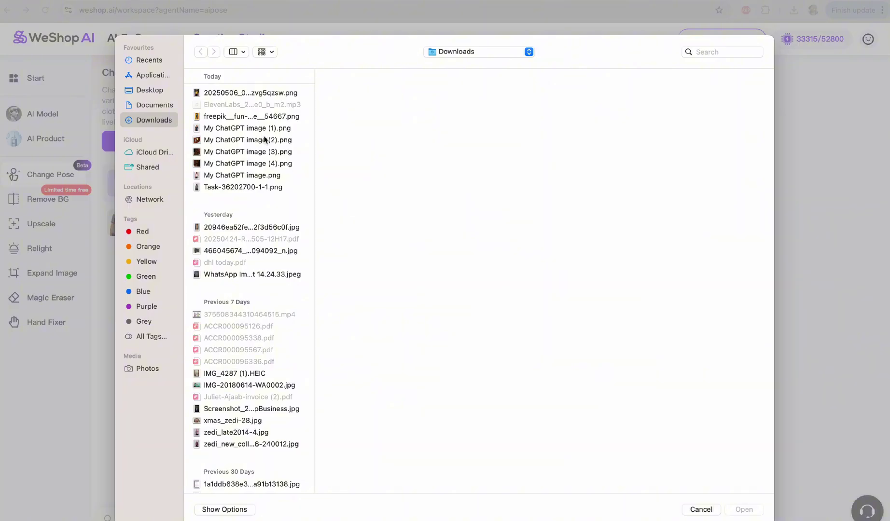
{"action": "left_click", "coordinate": [732, 54]}
{"action": "type", "text": "ta"}
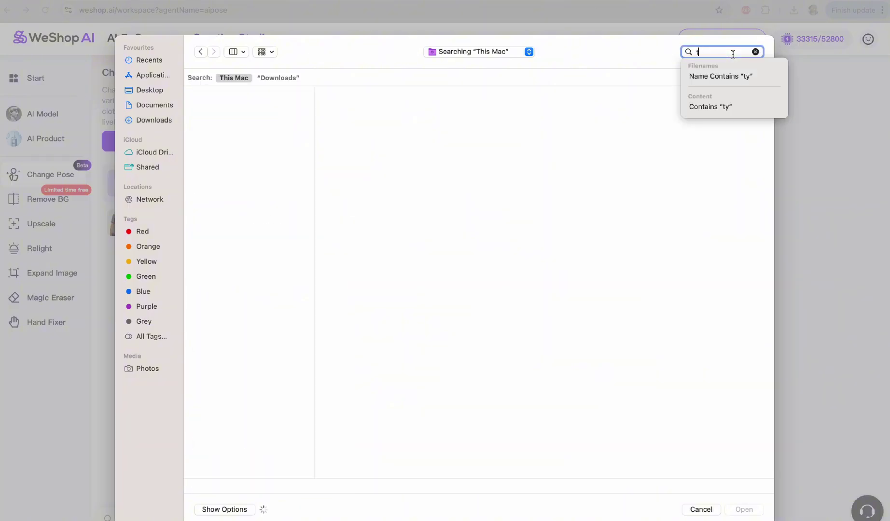
{"action": "key", "text": "BackSpace"}
{"action": "key", "text": "BackSpace"}
{"action": "type", "text": "task"}
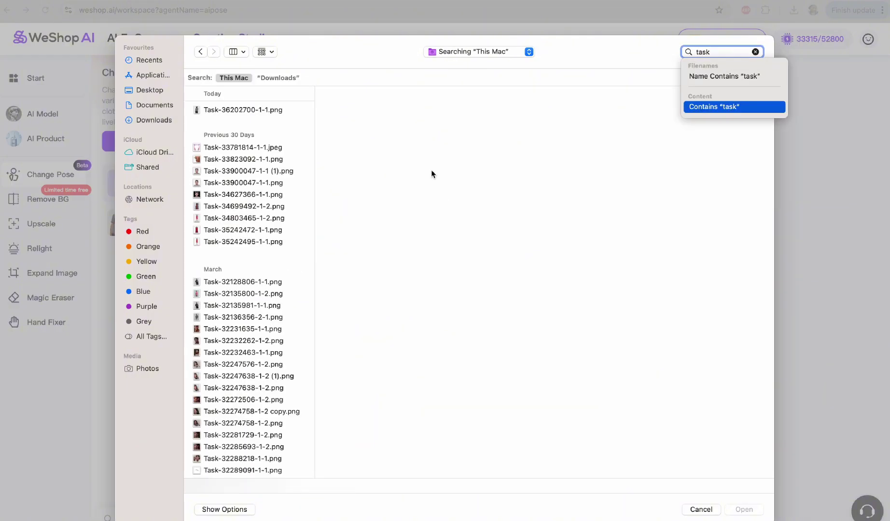
{"action": "left_click", "coordinate": [229, 293]}
{"action": "double_click", "coordinate": [229, 294]}
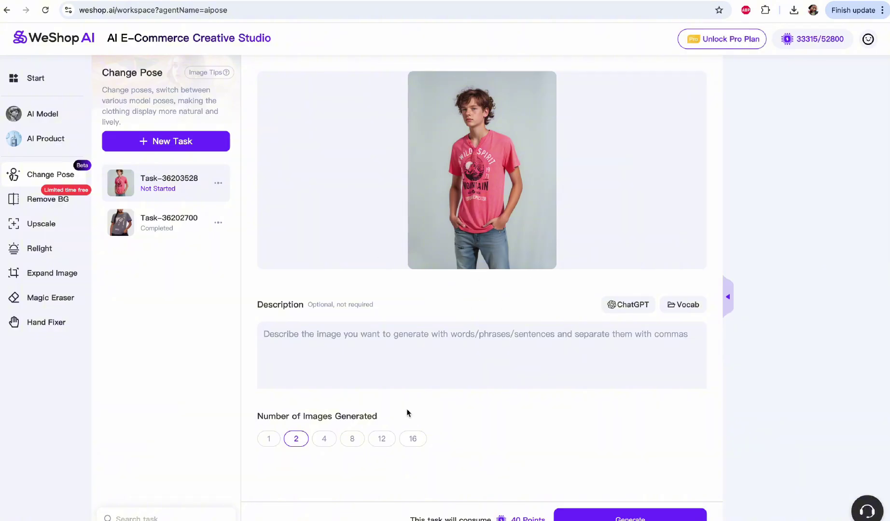
Step: Set the number of images to 4 and enter the description "Back of shirt is plain no text or design"
{"action": "left_click", "coordinate": [325, 440]}
{"action": "left_click", "coordinate": [347, 338]}
{"action": "type", "text": "Back "}
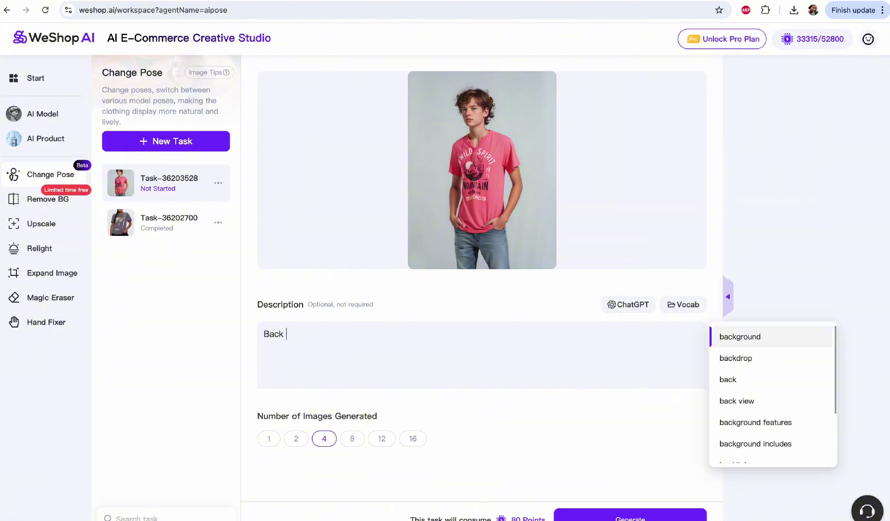
{"action": "type", "text": "of shirt"}
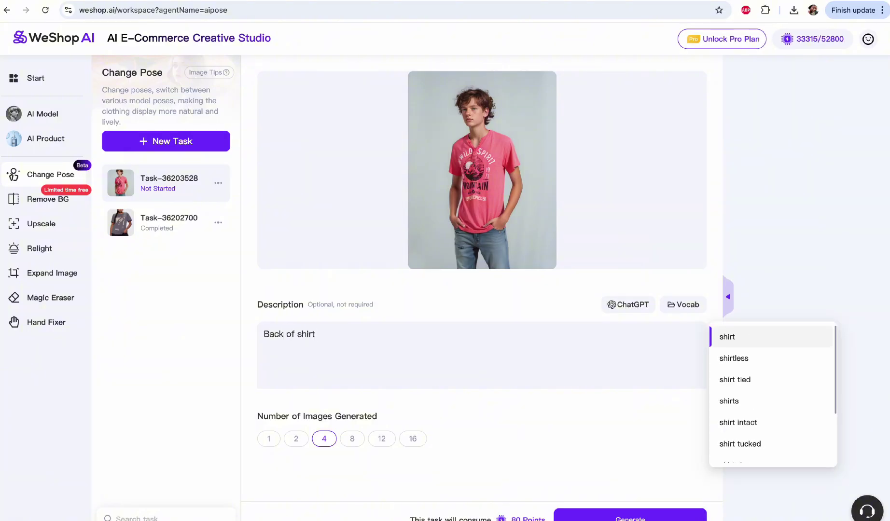
{"action": "type", "text": " is"}
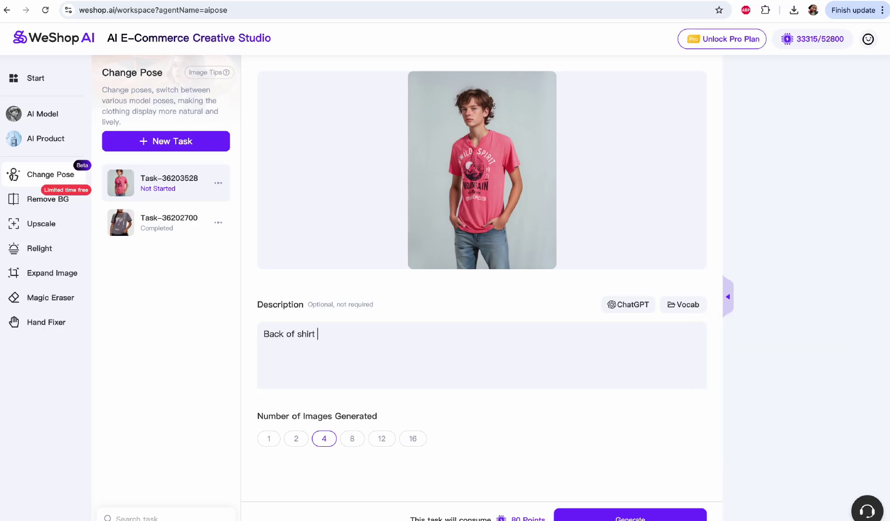
{"action": "type", "text": " plai"}
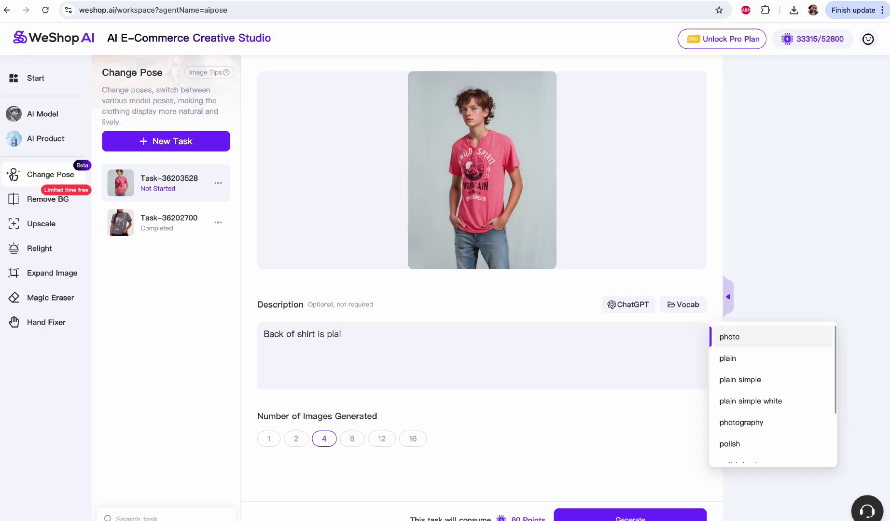
{"action": "type", "text": "n no"}
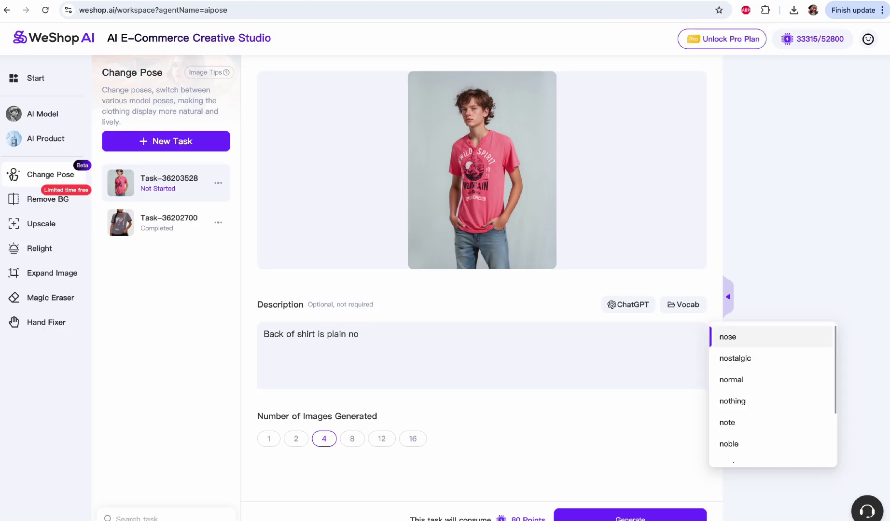
{"action": "type", "text": " text or de"}
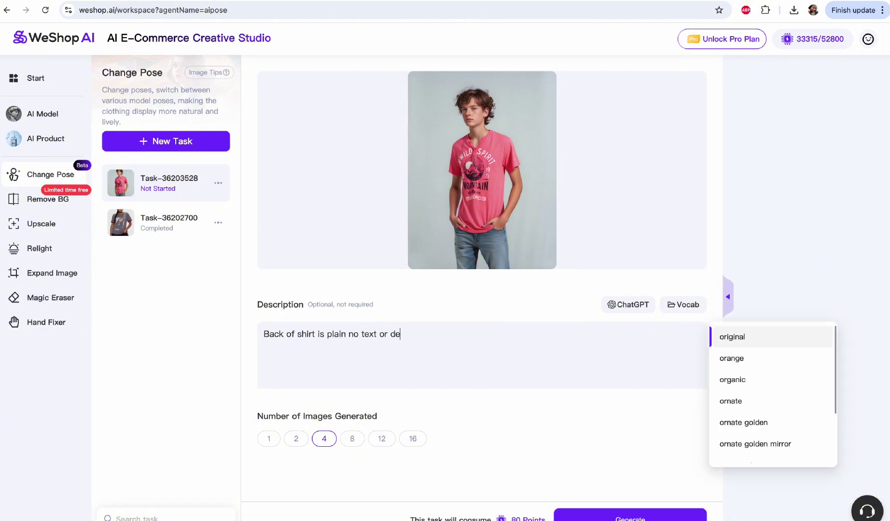
{"action": "type", "text": "sign"}
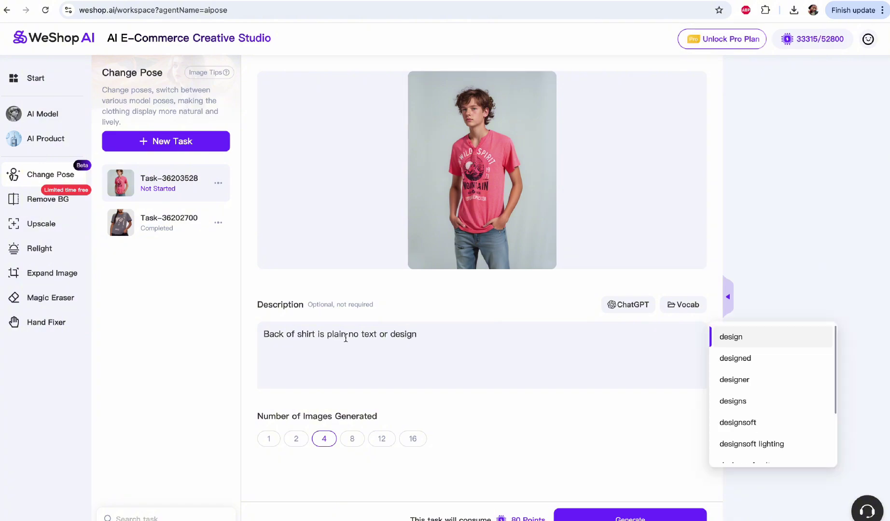
Step: Correct the description to "Back of shirt is plain. No text or design" and generate the images
{"action": "left_click", "coordinate": [345, 339]}
{"action": "type", "text": "."}
{"action": "left_click", "coordinate": [354, 365]}
{"action": "key", "text": "BackSpace"}
{"action": "type", "text": "N"}
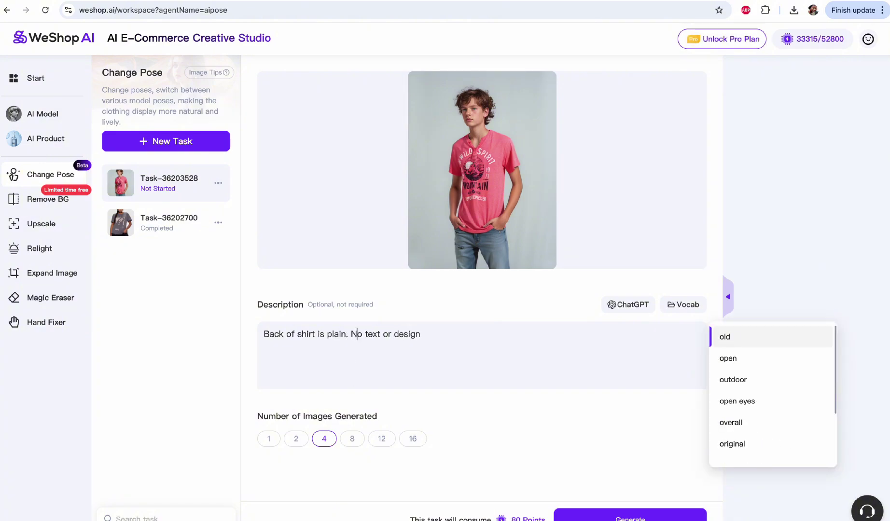
{"action": "left_click", "coordinate": [615, 518]}
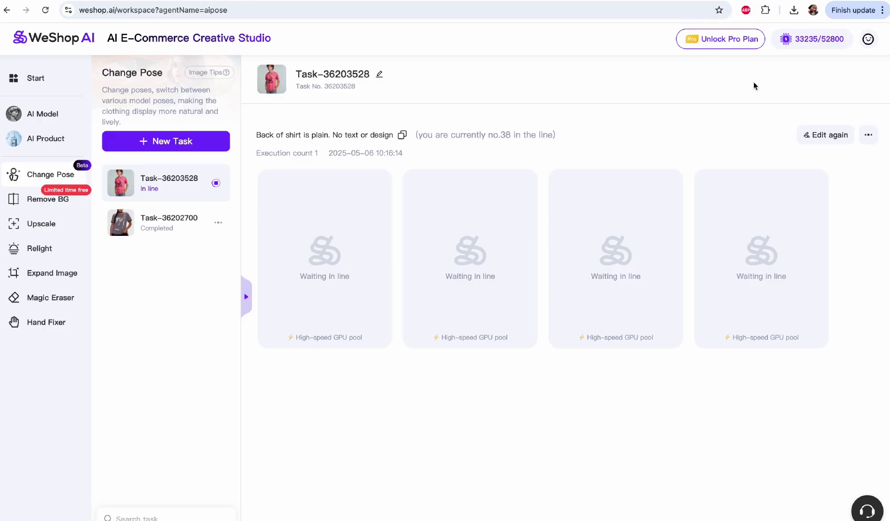
Step: Open the Pro plans page and review the monthly subscription, points package and API pricing
{"action": "left_click", "coordinate": [750, 40]}
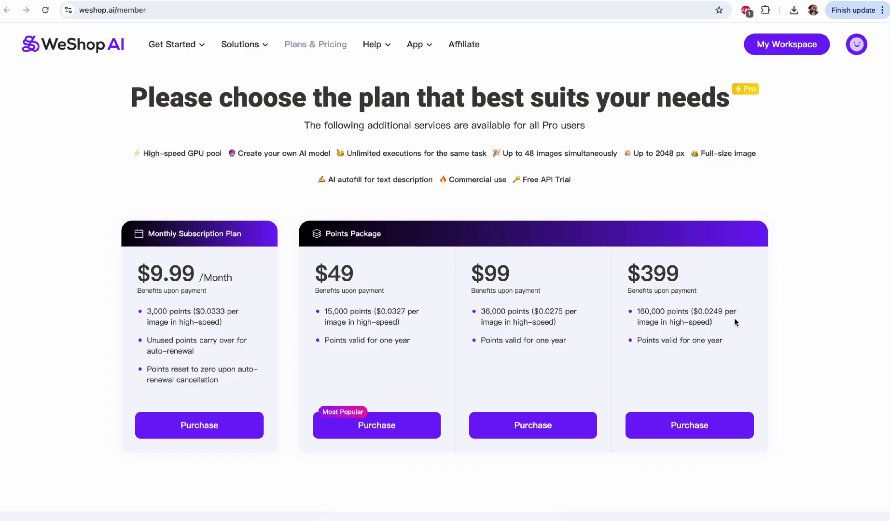
{"action": "scroll", "coordinate": [742, 450], "scroll_direction": "down", "scroll_amount": 5}
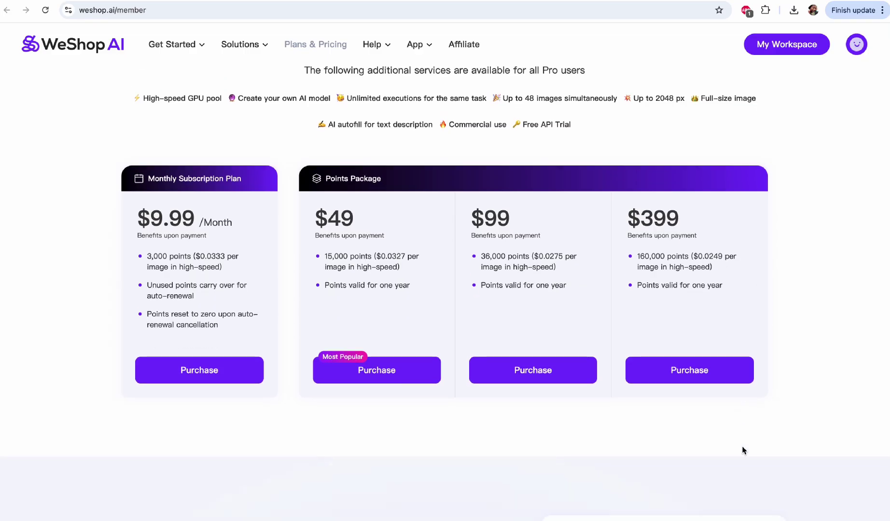
{"action": "scroll", "coordinate": [743, 450], "scroll_direction": "up", "scroll_amount": 7}
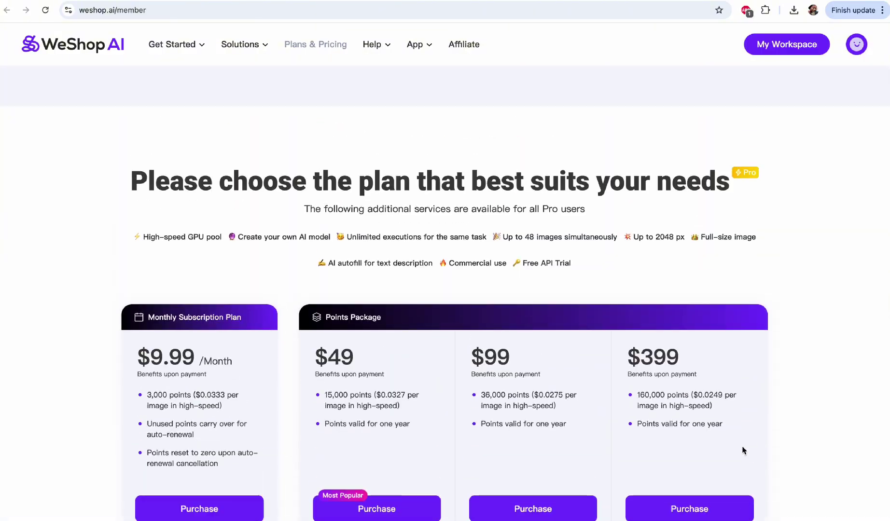
{"action": "scroll", "coordinate": [743, 450], "scroll_direction": "down", "scroll_amount": 2}
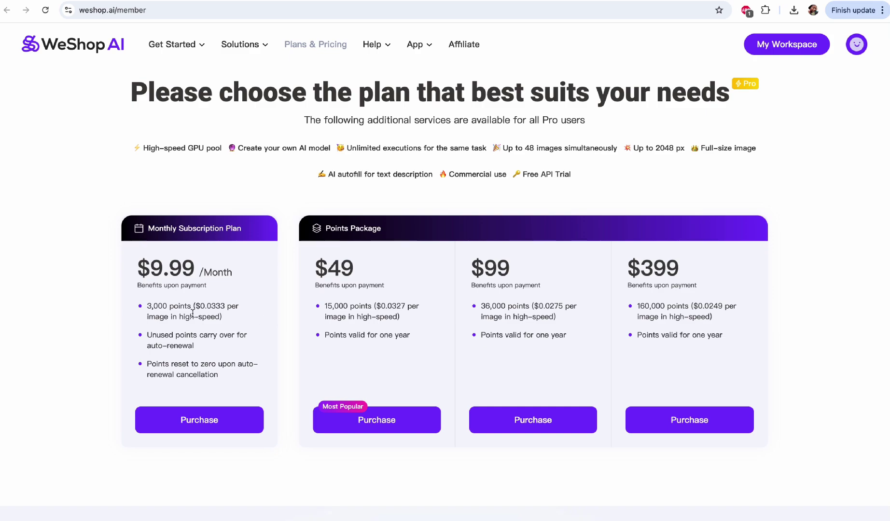
{"action": "scroll", "coordinate": [400, 357], "scroll_direction": "down", "scroll_amount": 10}
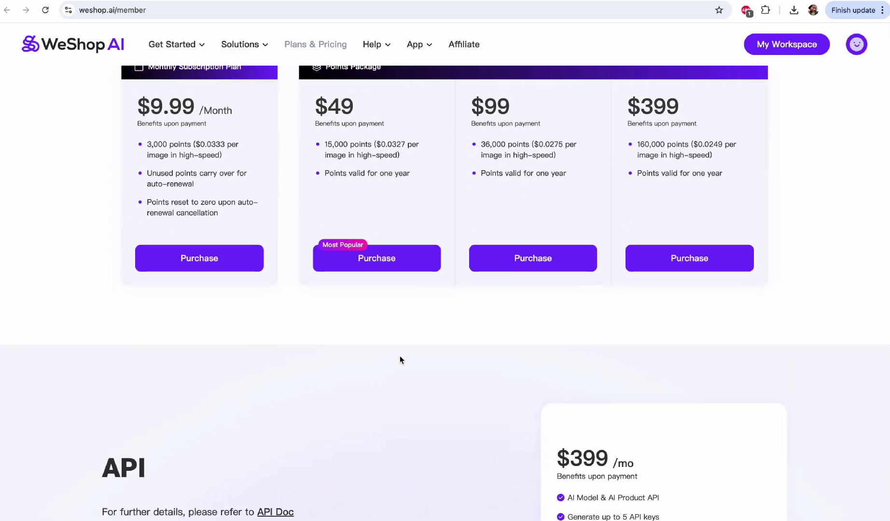
{"action": "scroll", "coordinate": [400, 360], "scroll_direction": "down", "scroll_amount": 5}
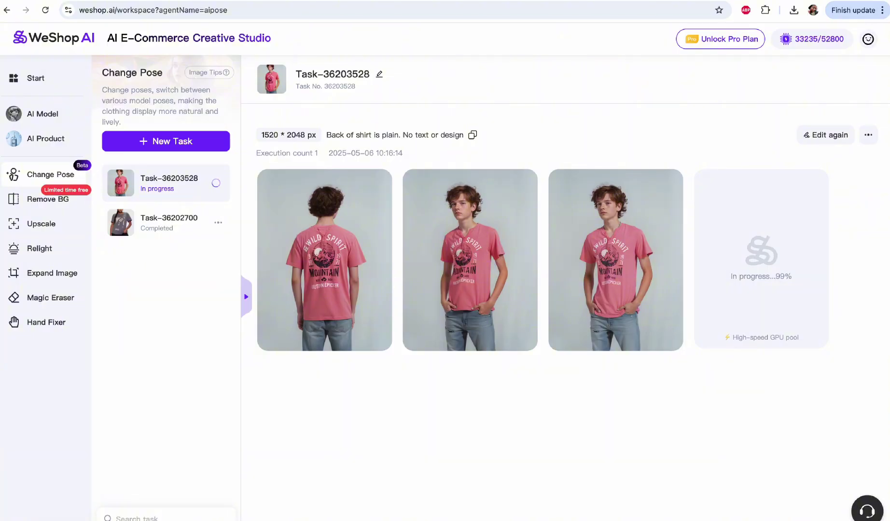
Step: Preview the generated back view of the pink T-shirt, examine its collar and print up close, and close the preview
{"action": "mouse_move", "coordinate": [674, 226]}
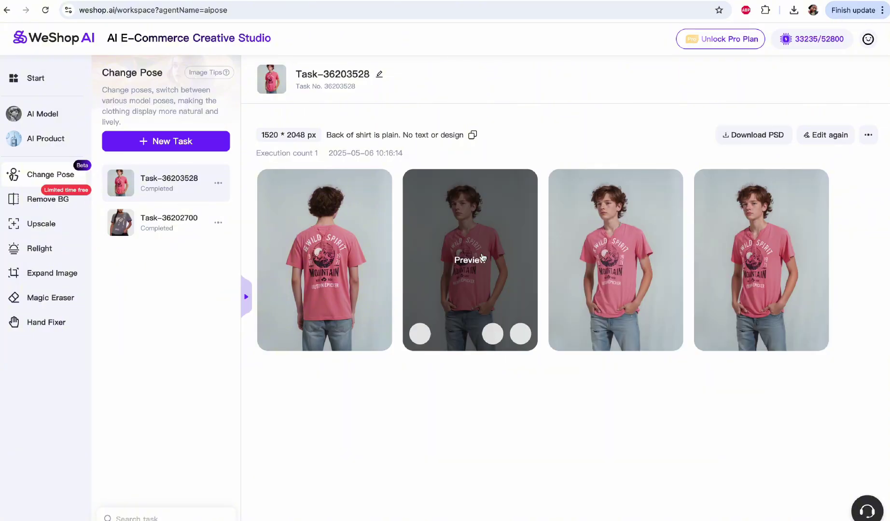
{"action": "left_click", "coordinate": [325, 232]}
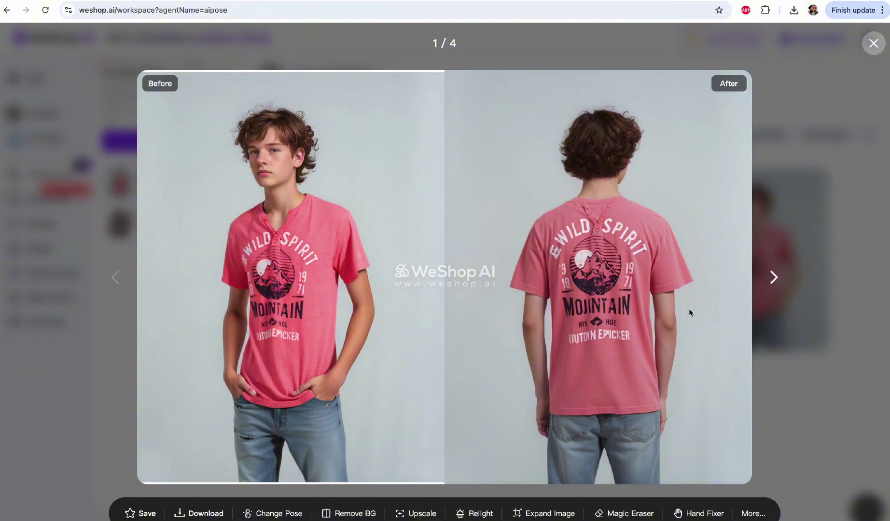
{"action": "left_click", "coordinate": [773, 278]}
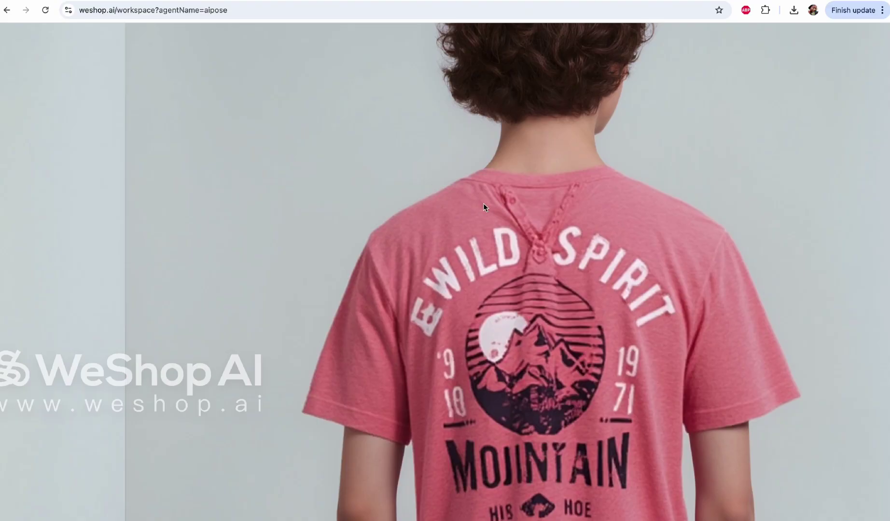
{"action": "scroll", "coordinate": [509, 339], "scroll_direction": "up", "scroll_amount": 5}
{"action": "key", "text": "Escape"}
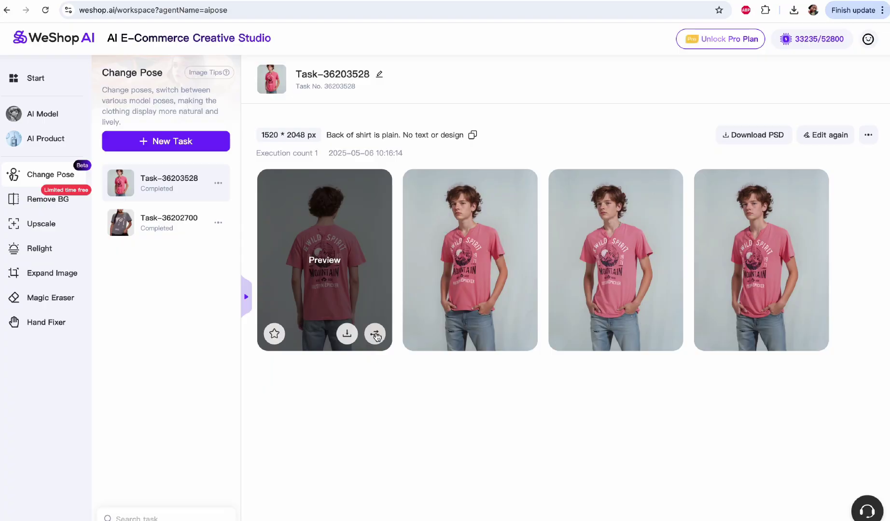
Step: Send the generated back view to Magic Eraser and set the number of images to 2
{"action": "mouse_move", "coordinate": [375, 334]}
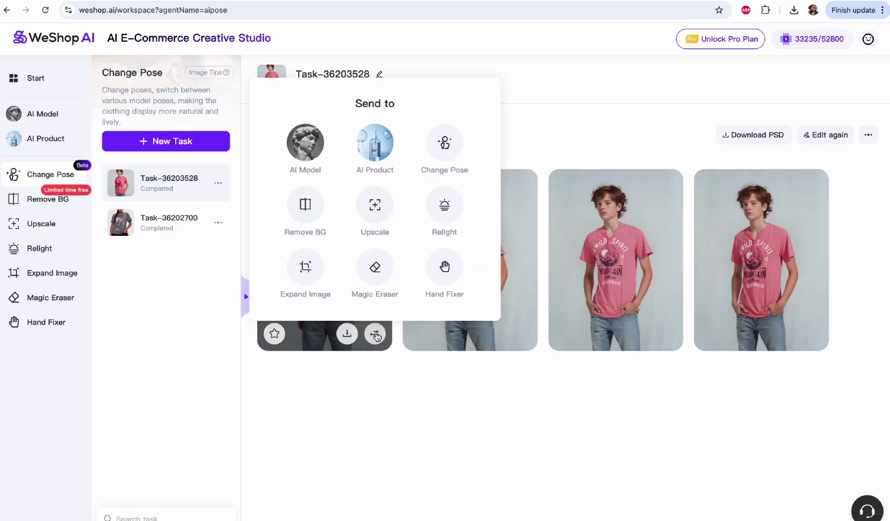
{"action": "left_click", "coordinate": [370, 276]}
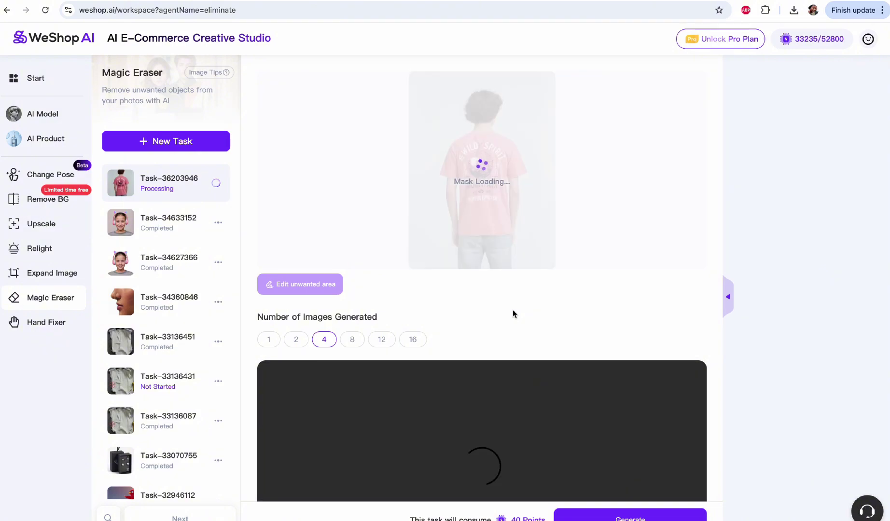
{"action": "left_click", "coordinate": [296, 339]}
{"action": "scroll", "coordinate": [294, 341], "scroll_direction": "down", "scroll_amount": 2}
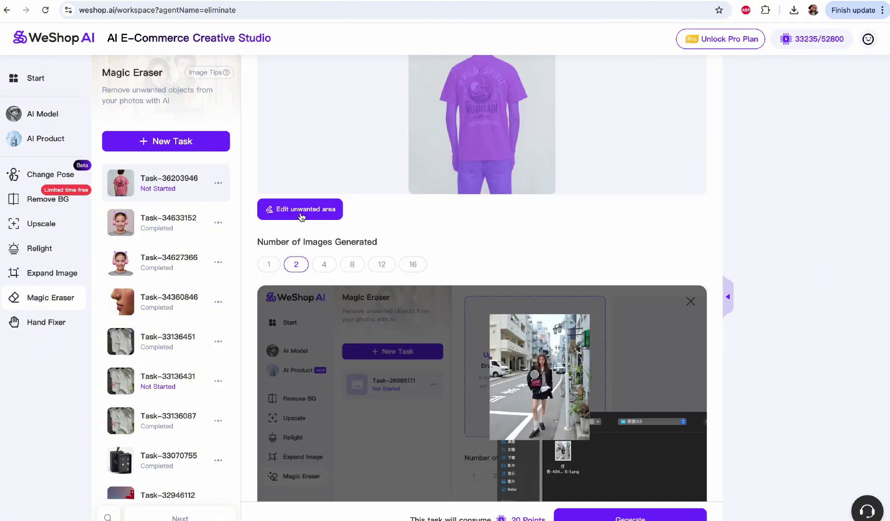
Step: Clear the automatic mask, paint over the false collar and the entire print on the shirt's back, and complete the mask
{"action": "left_click", "coordinate": [298, 212]}
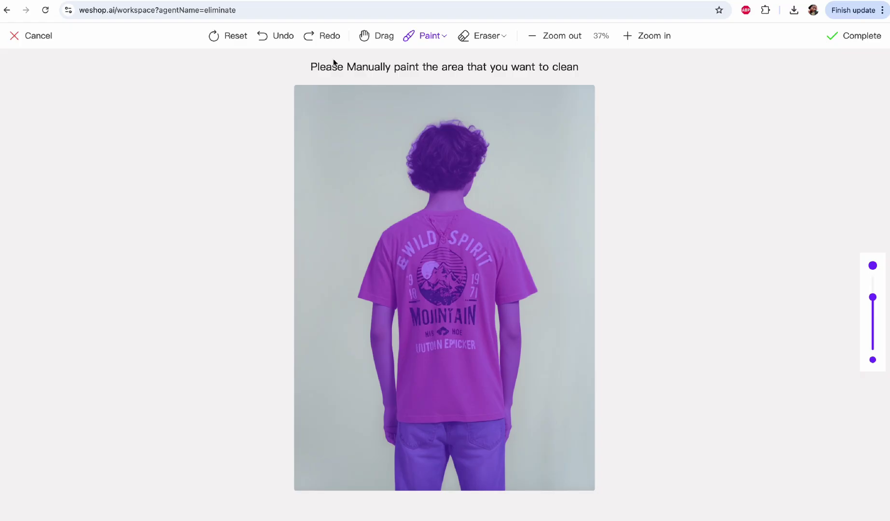
{"action": "left_click", "coordinate": [263, 42]}
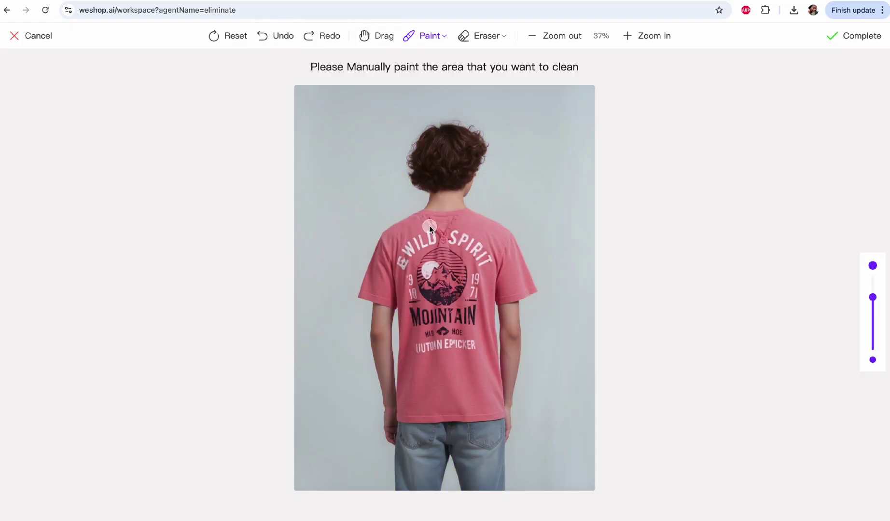
{"action": "left_click_drag", "start_coordinate": [433, 231], "coordinate": [435, 235]}
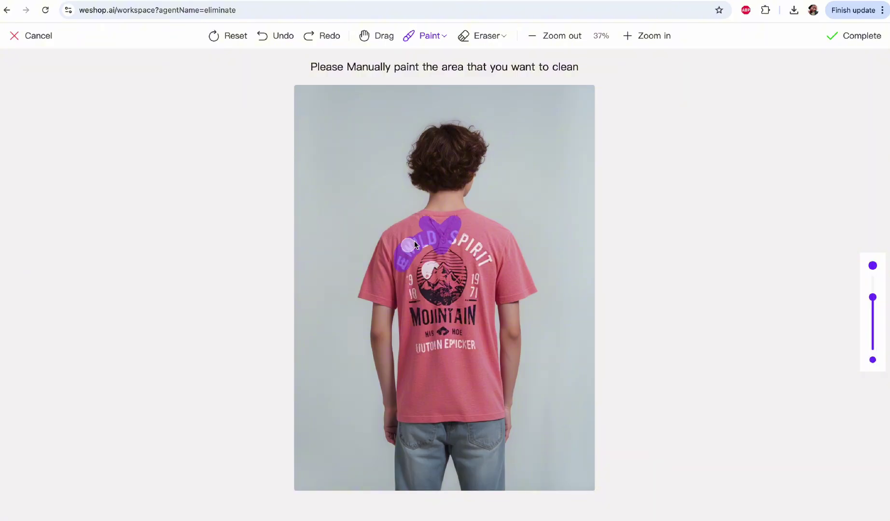
{"action": "mouse_move", "coordinate": [412, 272]}
{"action": "left_mouse_down"}
{"action": "mouse_move", "coordinate": [420, 329]}
{"action": "mouse_move", "coordinate": [426, 265]}
{"action": "mouse_move", "coordinate": [441, 324]}
{"action": "mouse_move", "coordinate": [430, 250]}
{"action": "mouse_move", "coordinate": [437, 333]}
{"action": "left_mouse_up"}
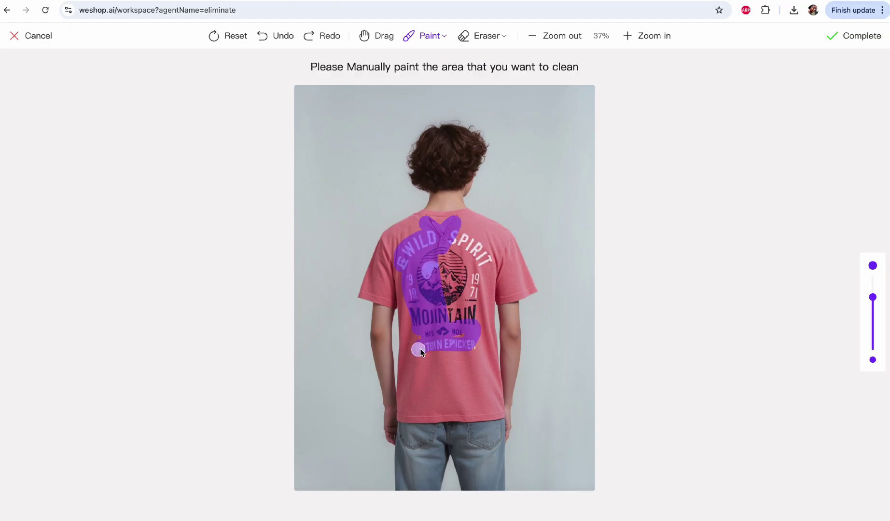
{"action": "mouse_move", "coordinate": [474, 345]}
{"action": "left_mouse_down"}
{"action": "mouse_move", "coordinate": [469, 304]}
{"action": "mouse_move", "coordinate": [444, 316]}
{"action": "mouse_move", "coordinate": [482, 231]}
{"action": "left_mouse_up"}
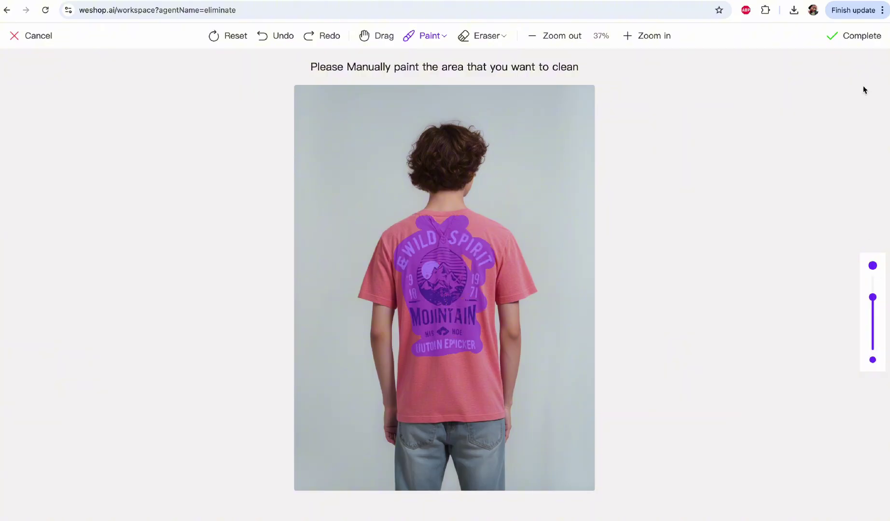
{"action": "left_click", "coordinate": [853, 43]}
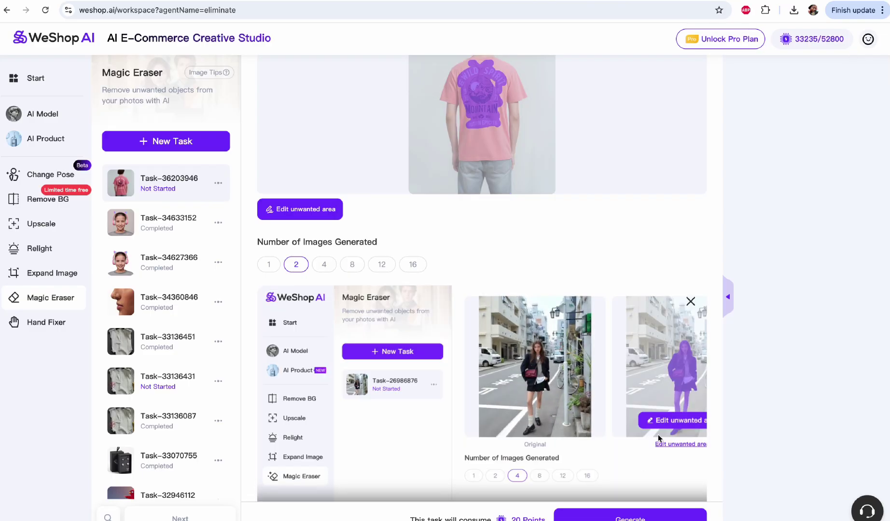
{"action": "scroll", "coordinate": [658, 435], "scroll_direction": "down", "scroll_amount": 1}
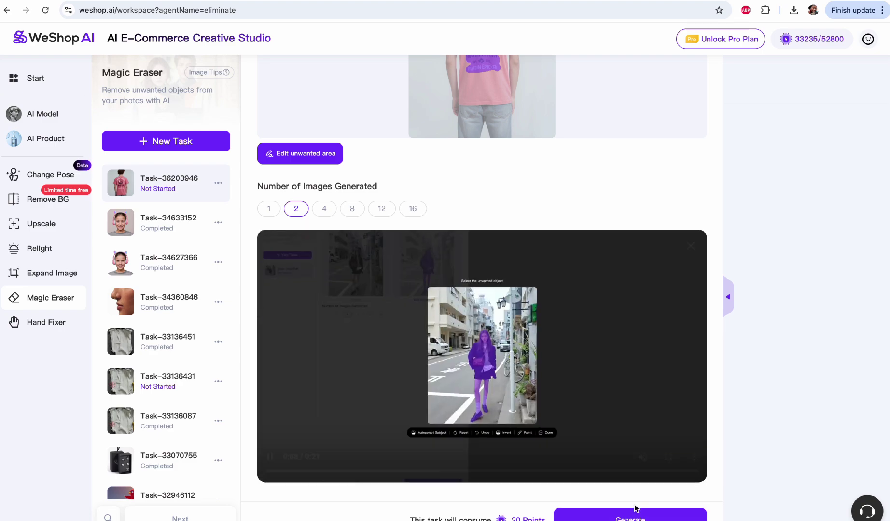
Step: Generate the Magic Eraser images and preview both results against the original back view
{"action": "left_click", "coordinate": [628, 518]}
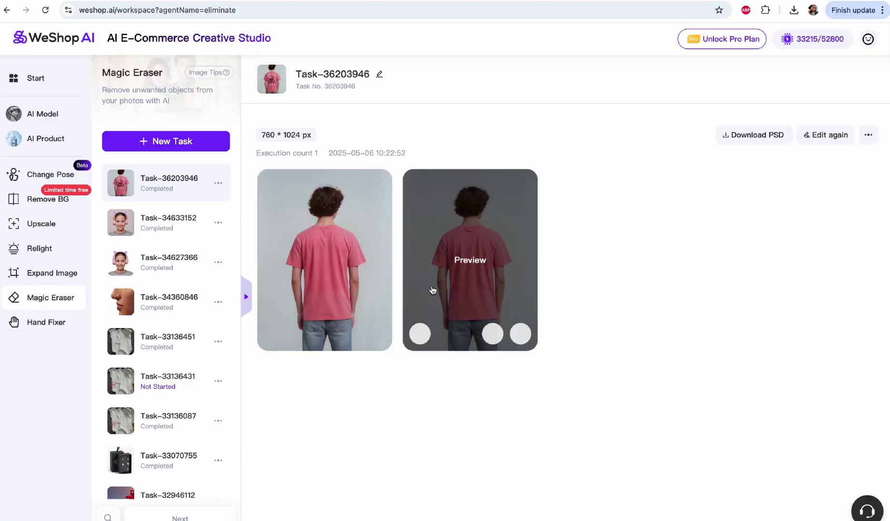
{"action": "left_click", "coordinate": [350, 314]}
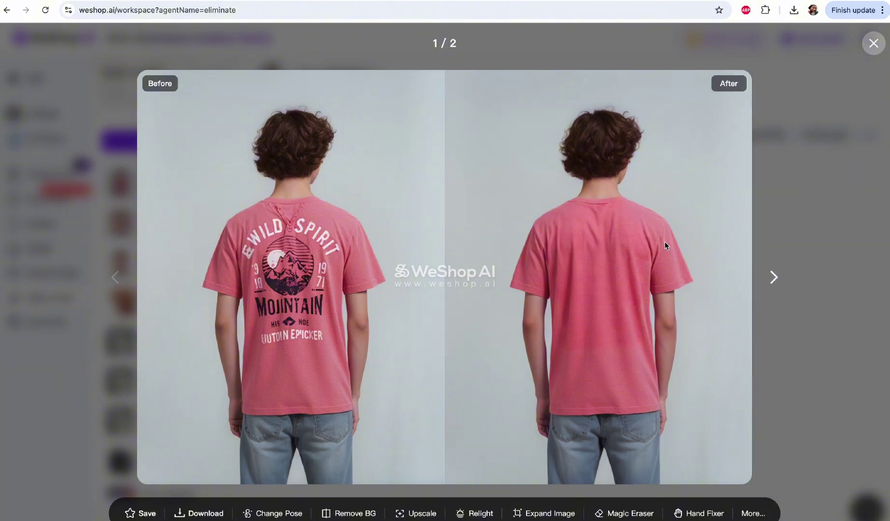
{"action": "left_click", "coordinate": [773, 277]}
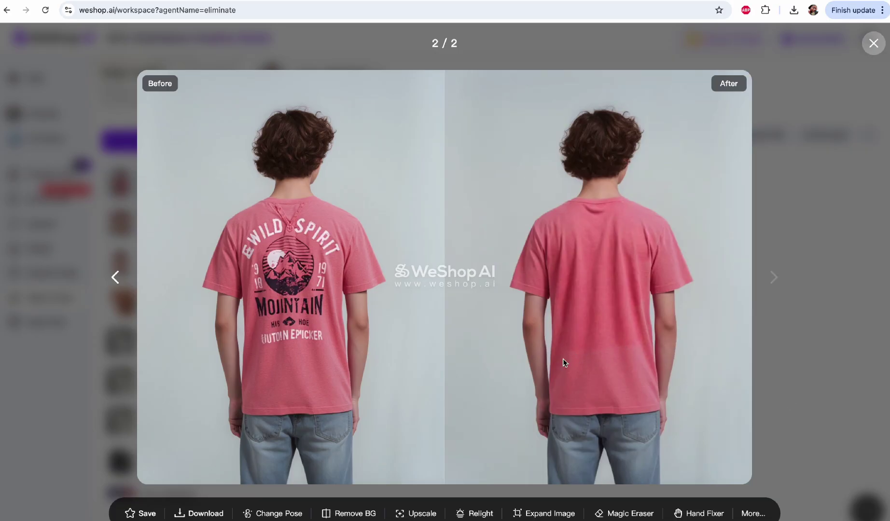
Step: Return to the first erased result in the preview and download it as a JPG
{"action": "left_click", "coordinate": [115, 278]}
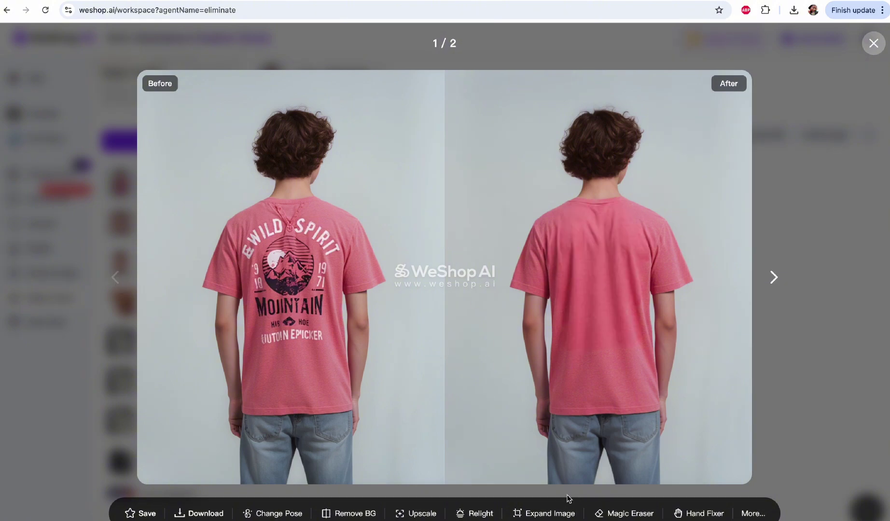
{"action": "left_click", "coordinate": [211, 516]}
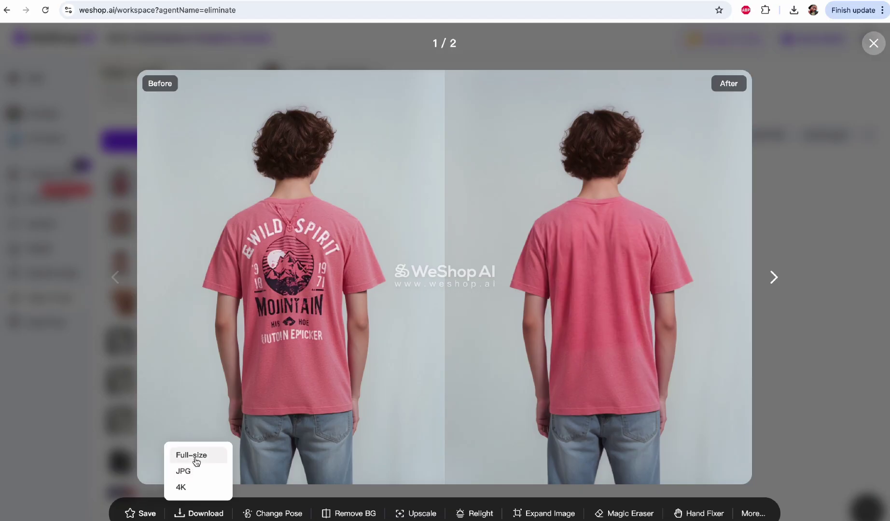
{"action": "left_click", "coordinate": [197, 475]}
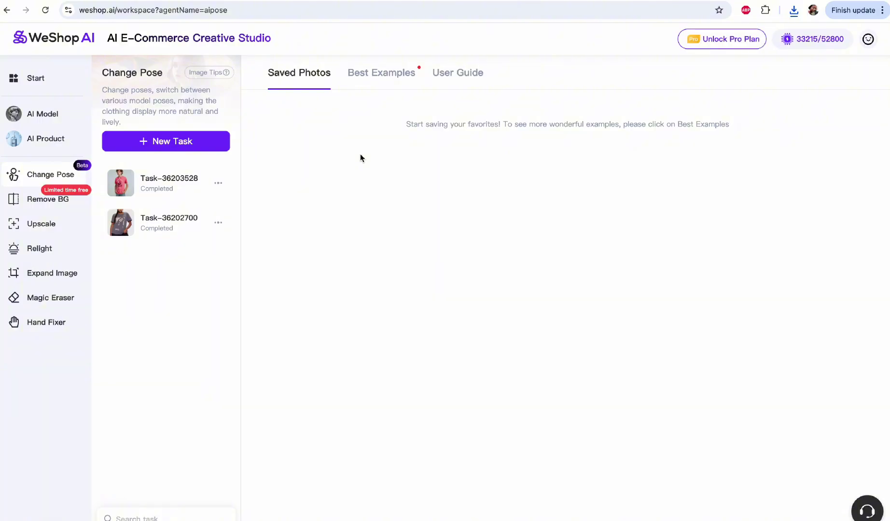
Step: Reopen the pink T-shirt task in Change Pose, preview its second generated pose, and close the preview
{"action": "left_click", "coordinate": [187, 183]}
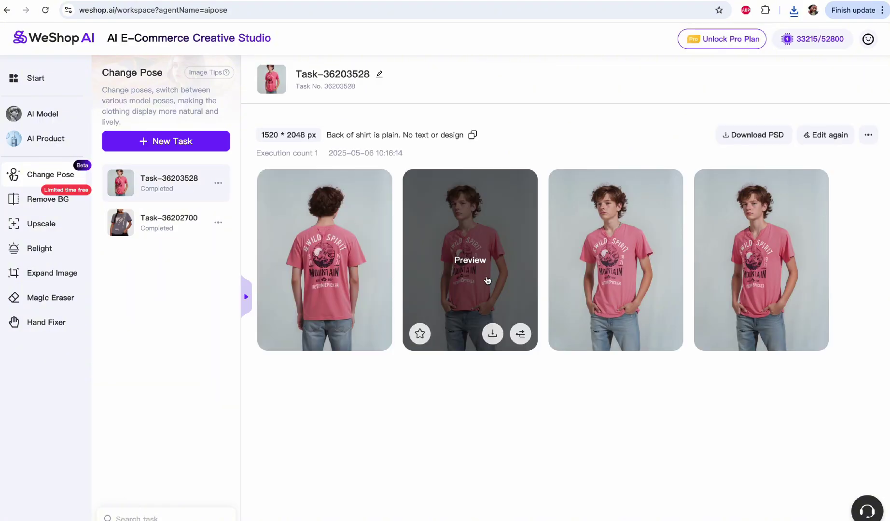
{"action": "left_click", "coordinate": [485, 276]}
{"action": "left_click", "coordinate": [872, 45]}
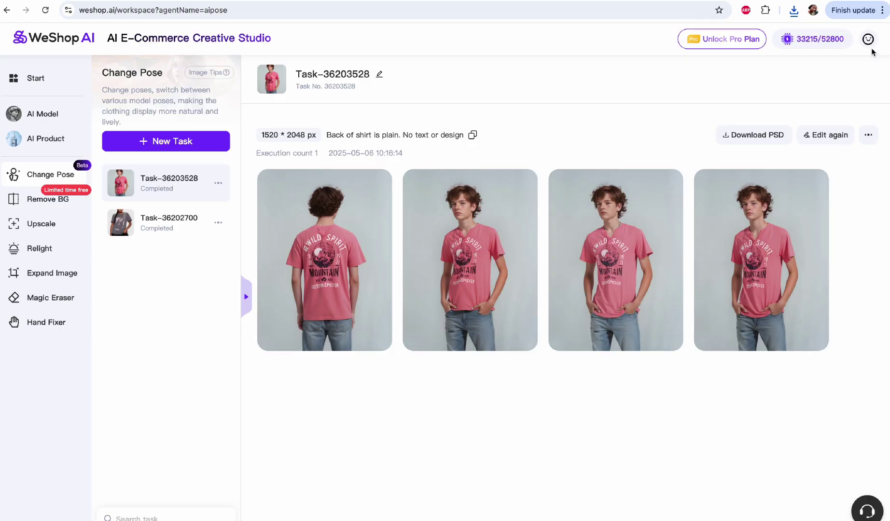